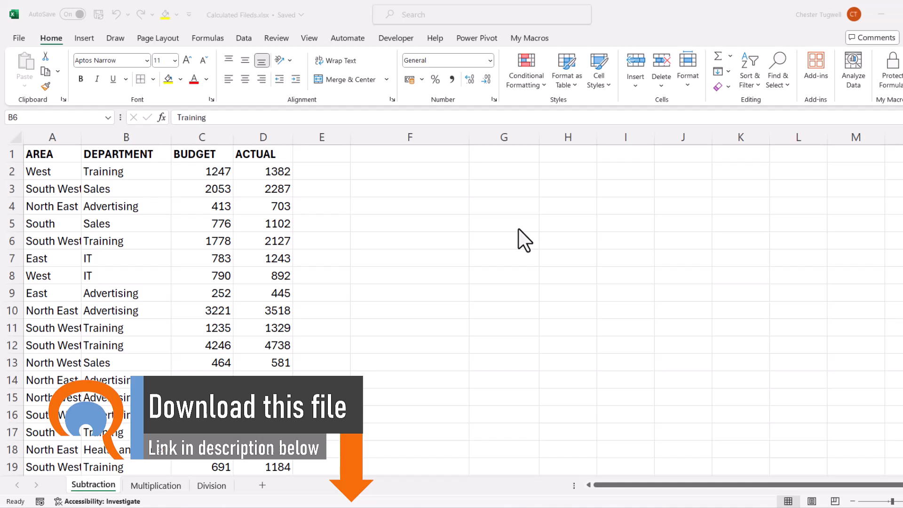
Create a pivot table from the budget data on the existing sheet at cell F1.
click(127, 207)
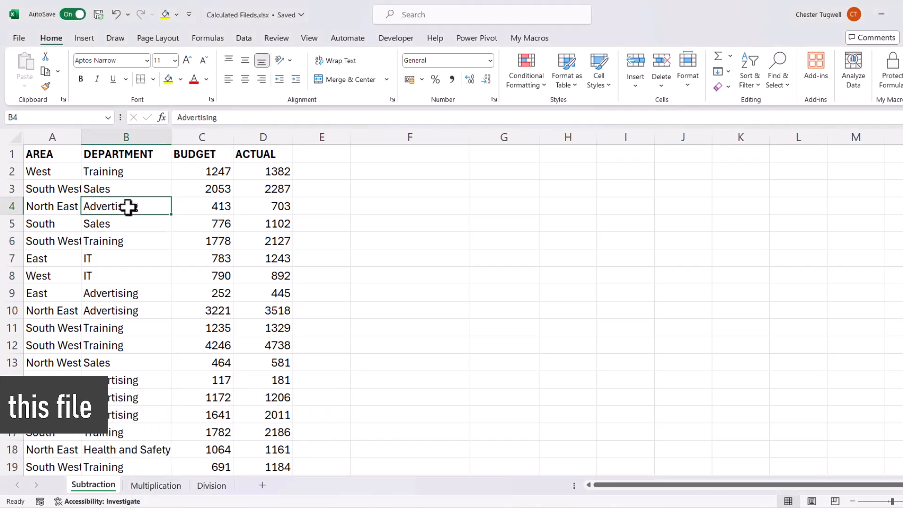
click(83, 38)
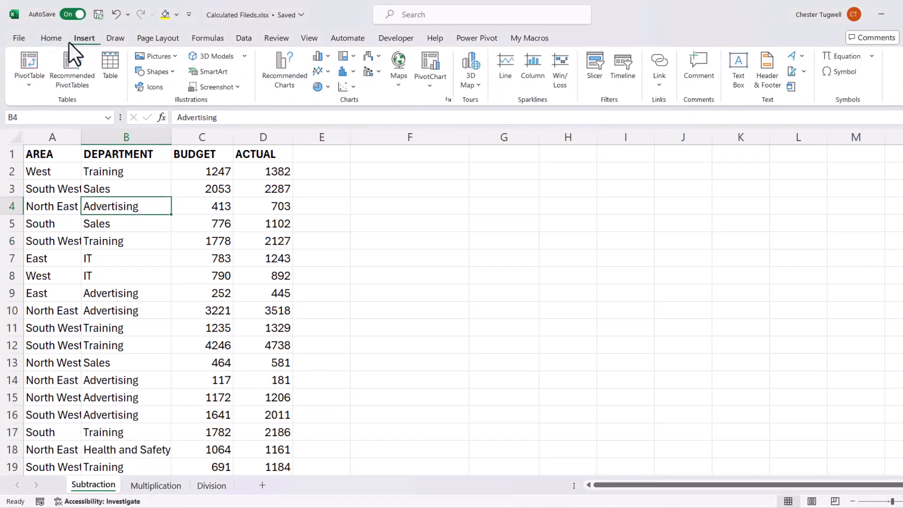
click(30, 67)
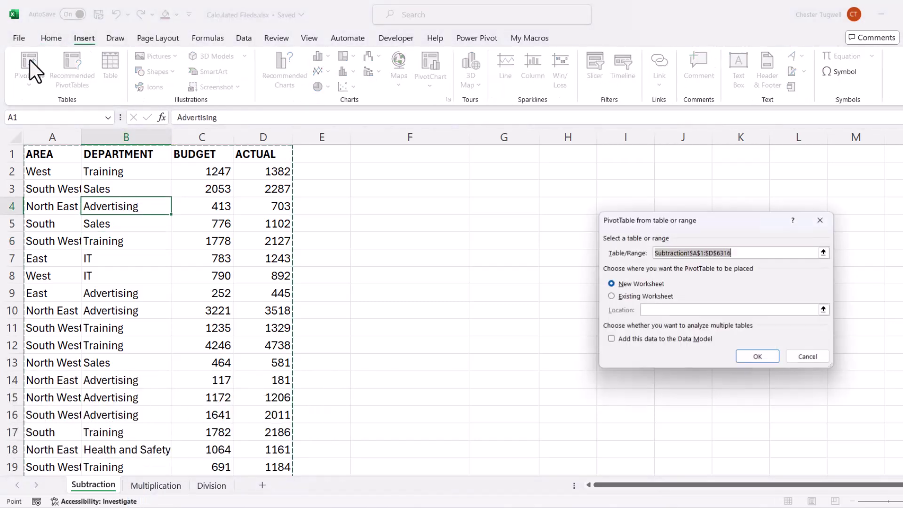
click(612, 296)
click(423, 158)
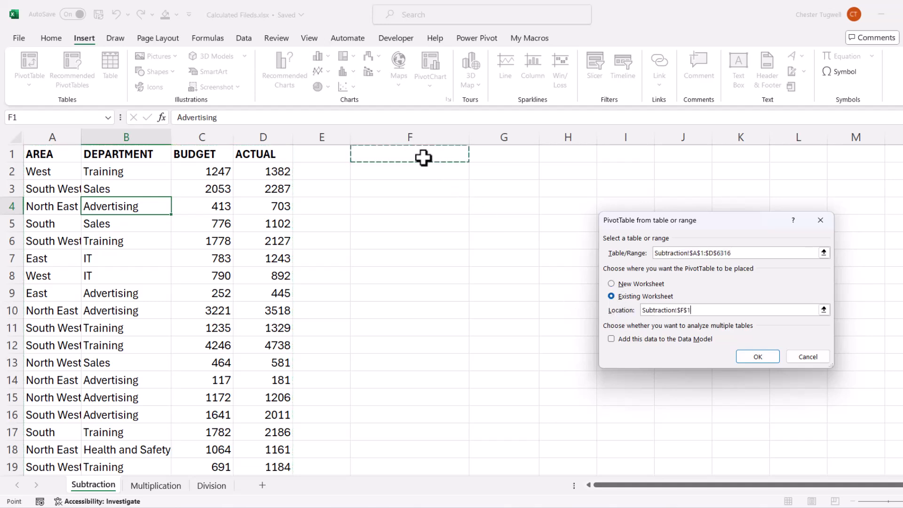
click(758, 356)
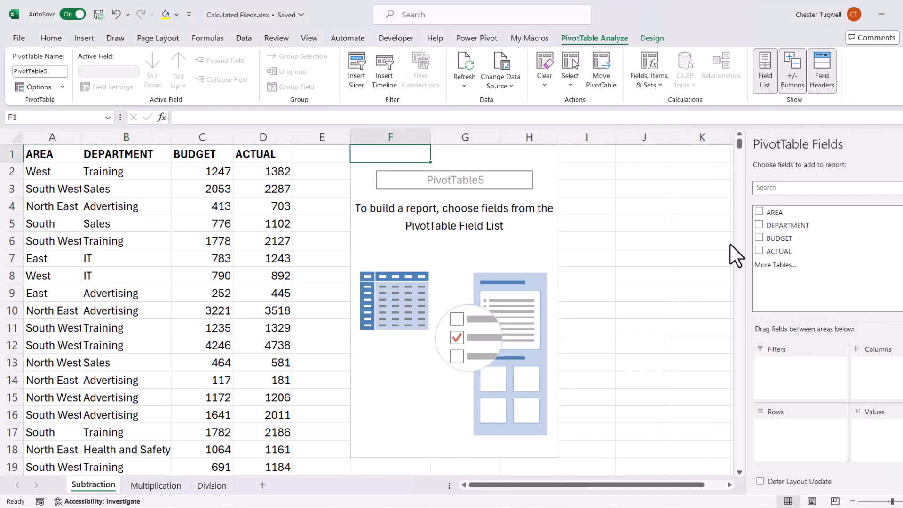
Add AREA and DEPARTMENT to the rows so departments nest under each area.
click(759, 212)
click(760, 225)
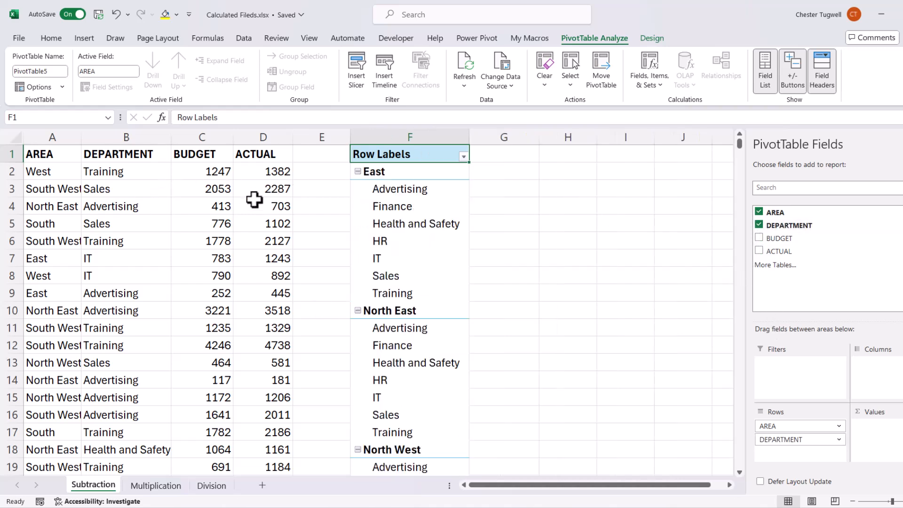
click(406, 210)
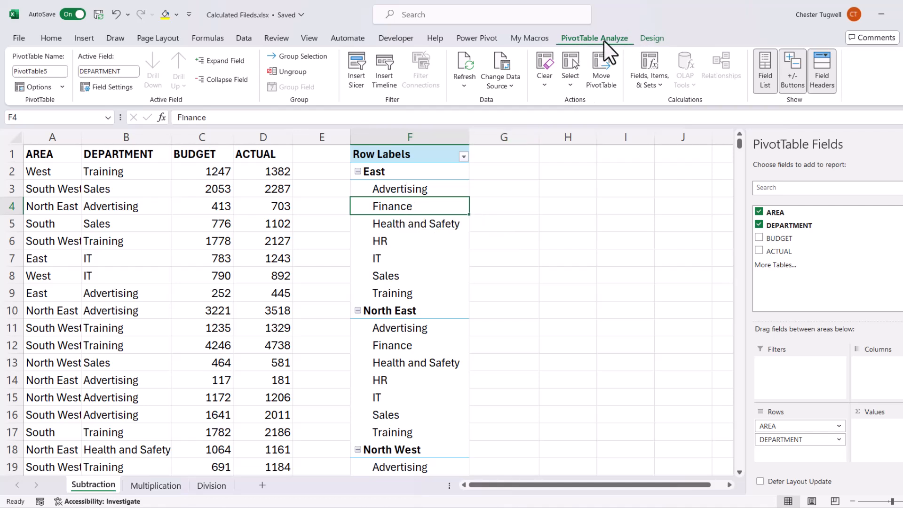
Start a new calculated field and clear the default zero from its formula.
click(652, 75)
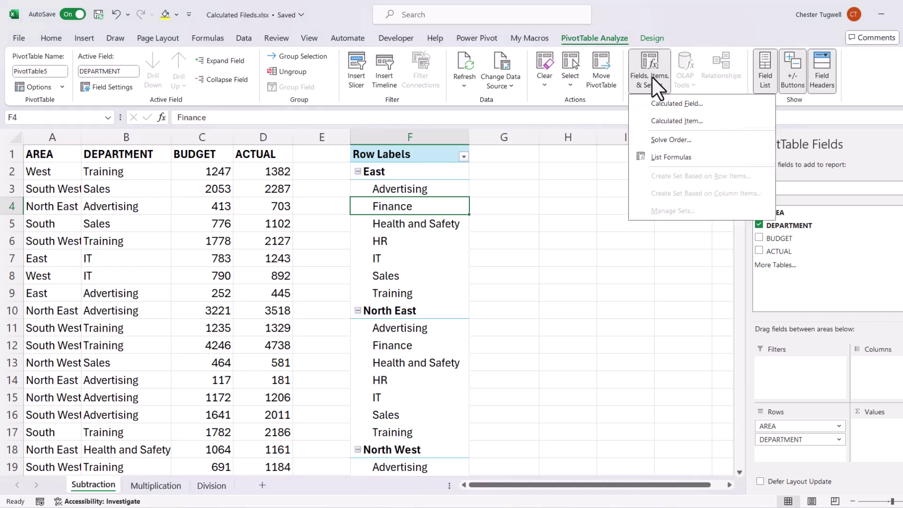
click(659, 104)
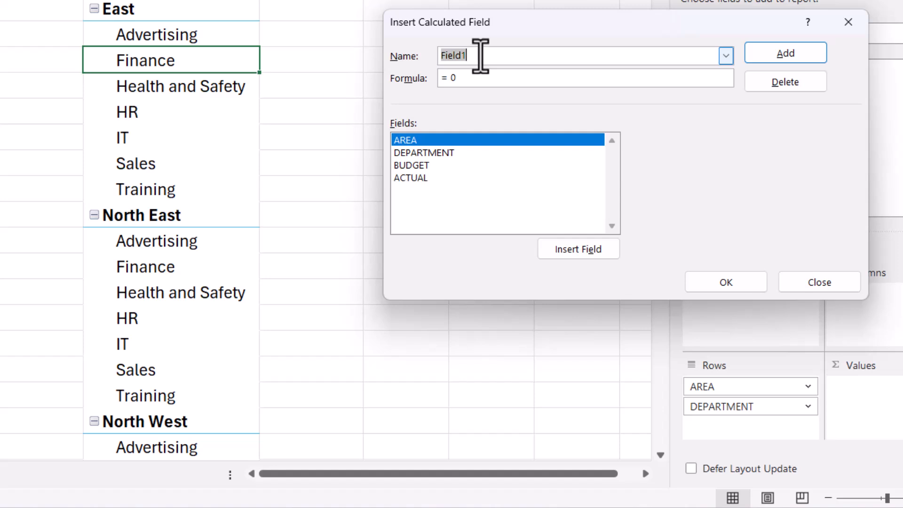
text(Var)
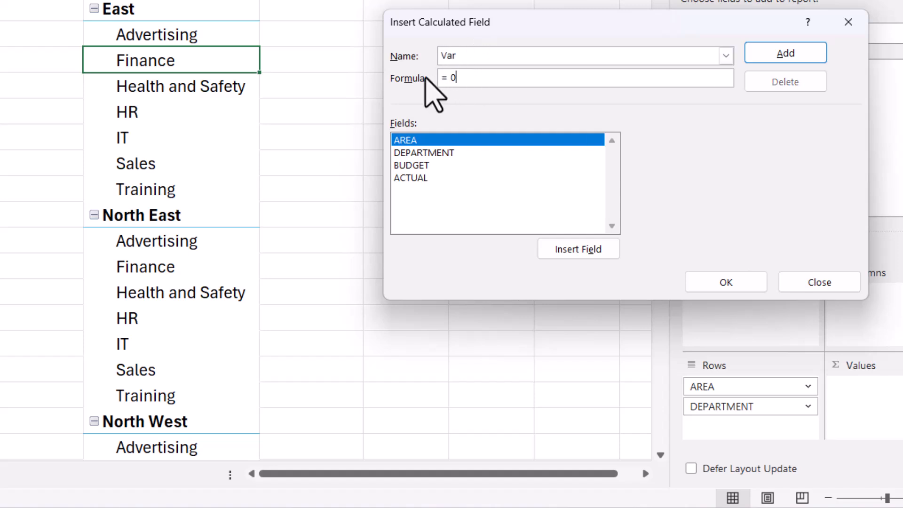
click(468, 78)
key(BackSpace)
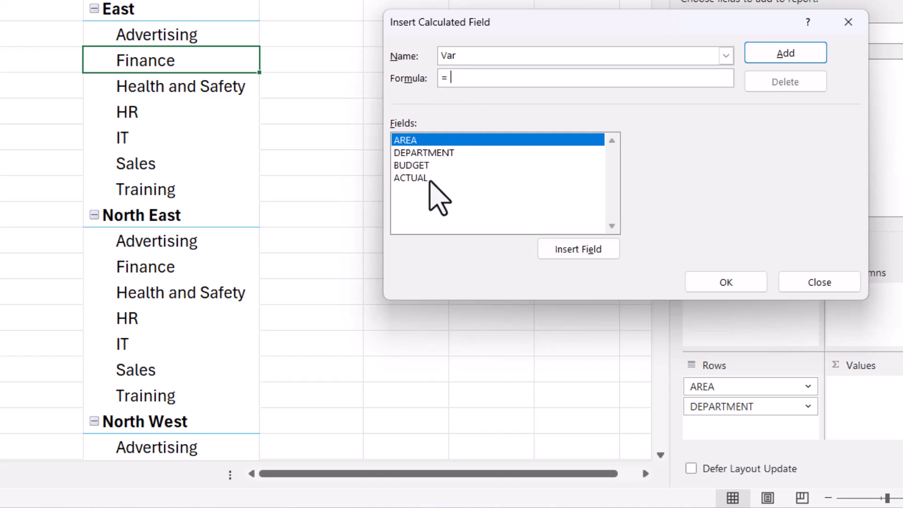
Define Var as =BUDGET-ACTUAL and add it so the pivot shows Sum of Var.
click(417, 167)
double_click(417, 167)
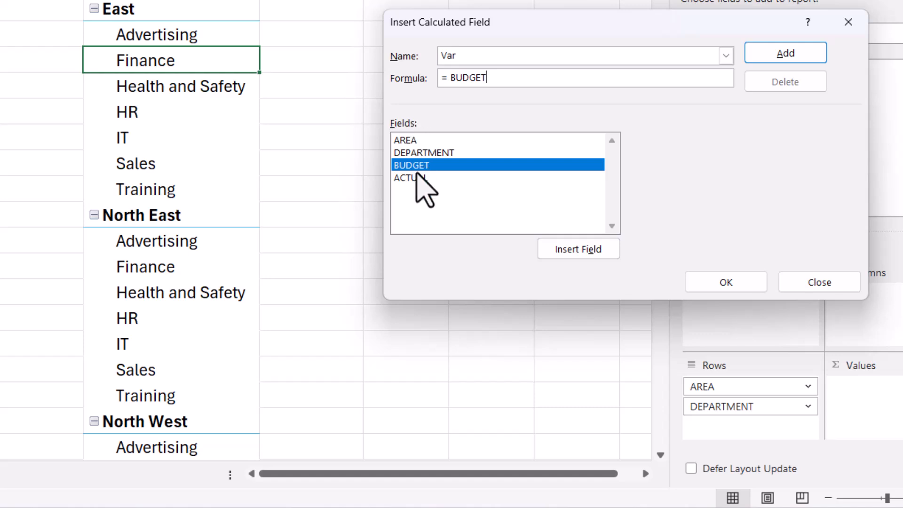
text(-)
double_click(409, 179)
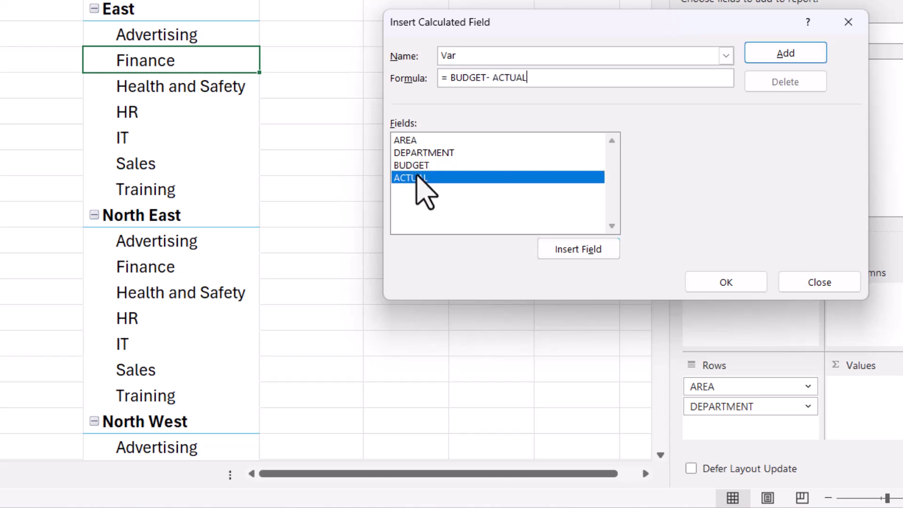
click(726, 282)
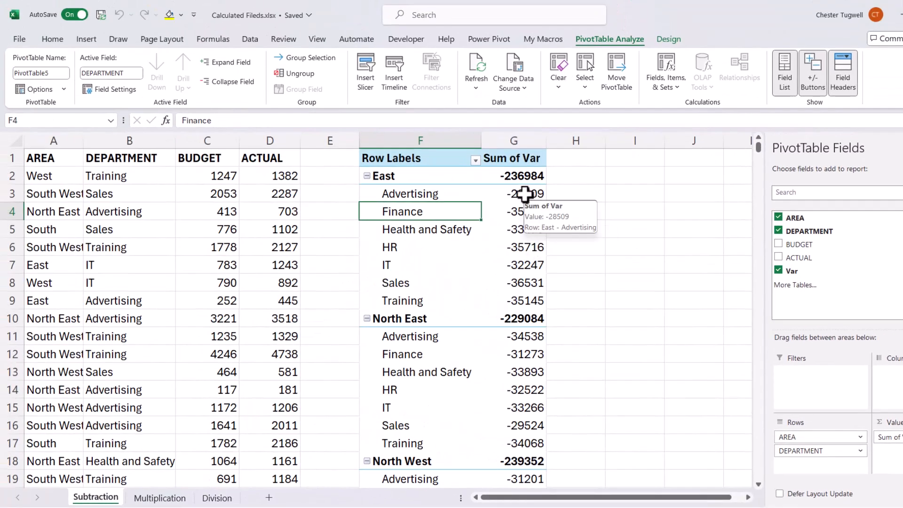
Format the Sum of Var values as £ currency with no decimal places.
right_click(524, 194)
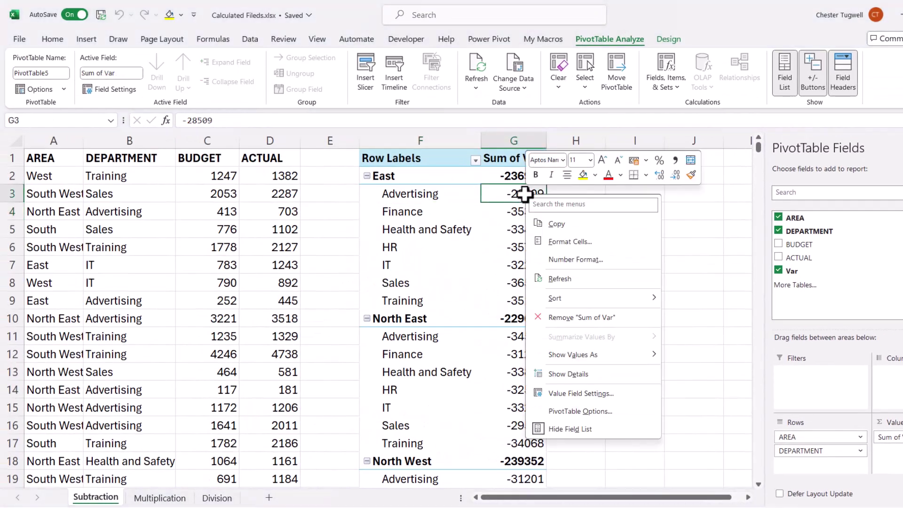
click(568, 261)
click(425, 169)
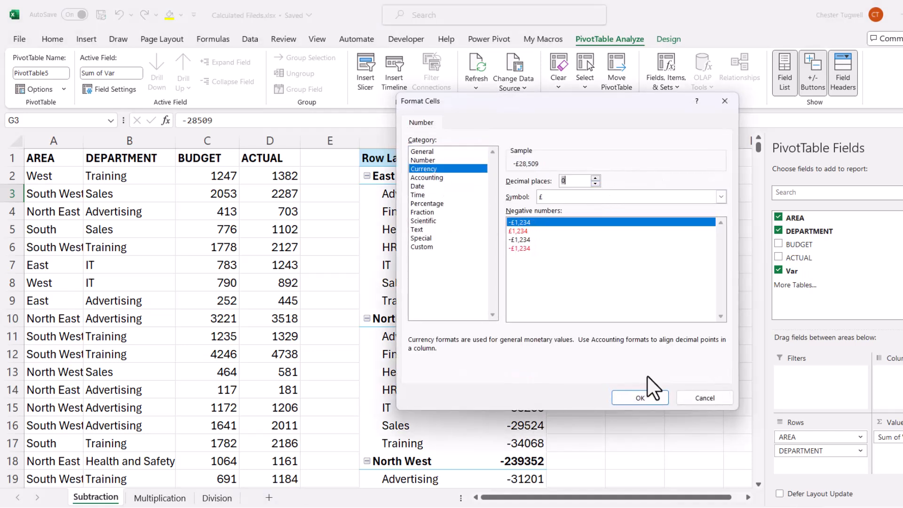
click(640, 398)
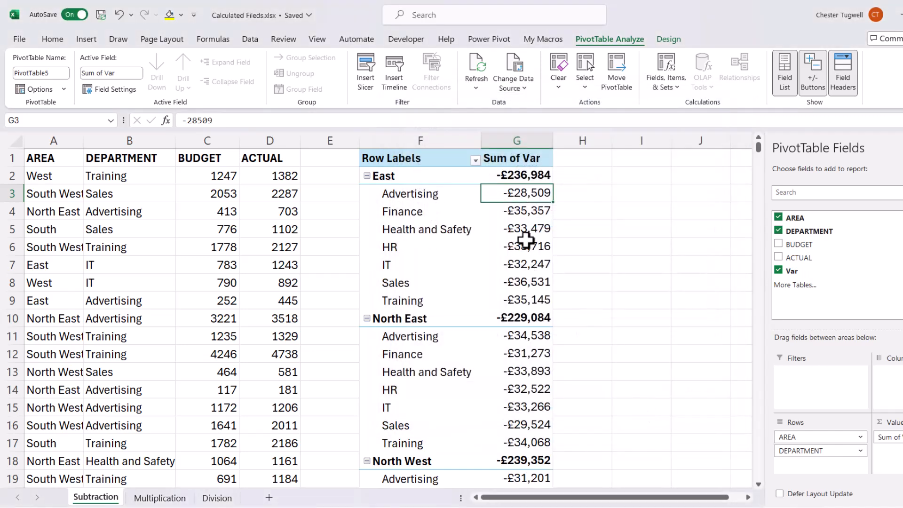
mouse_move(526, 246)
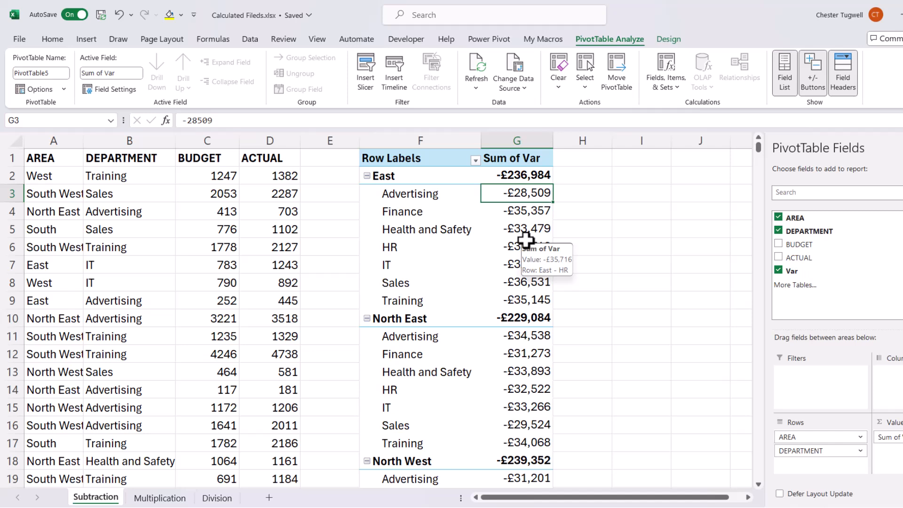
On the Multiplication sheet, create a pivot table from the sales data at cell I1.
click(159, 498)
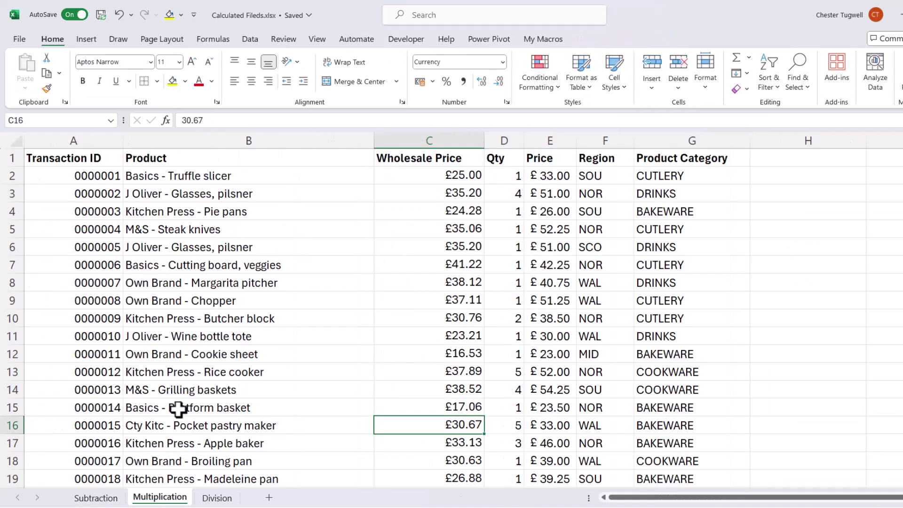
click(191, 230)
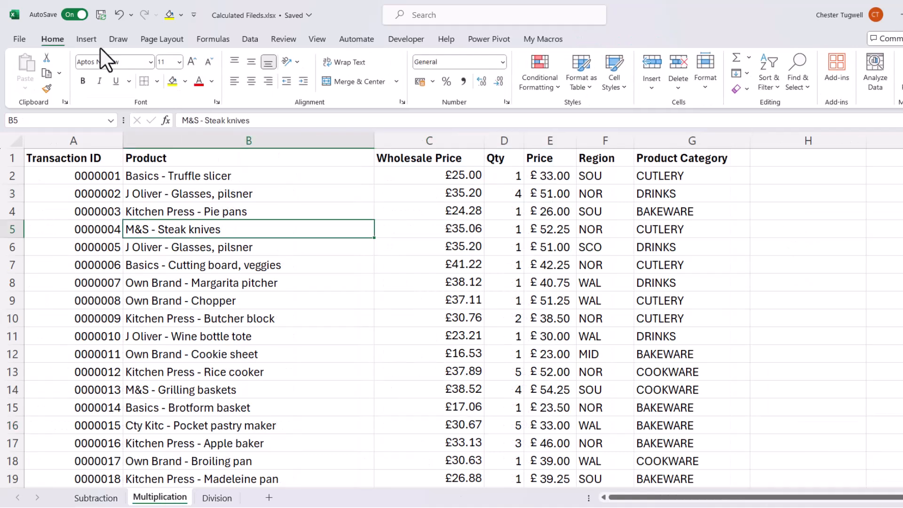
click(87, 39)
click(30, 63)
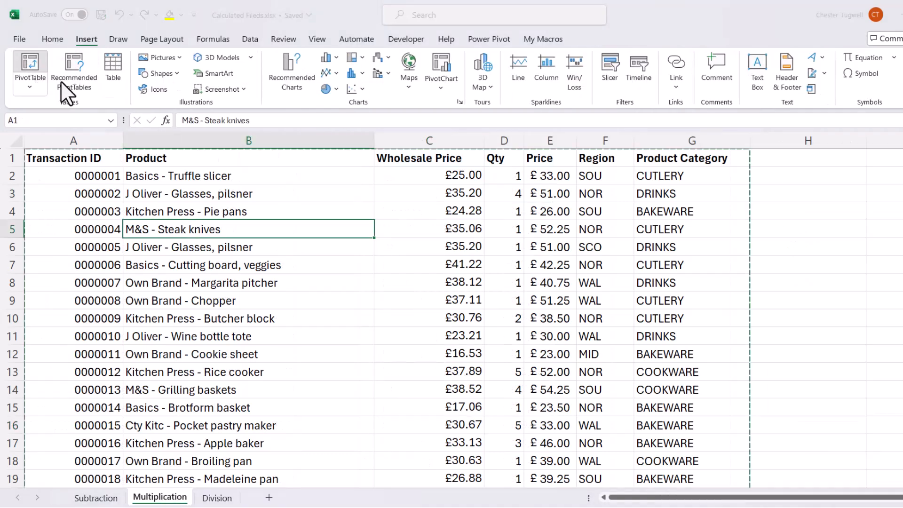
click(627, 304)
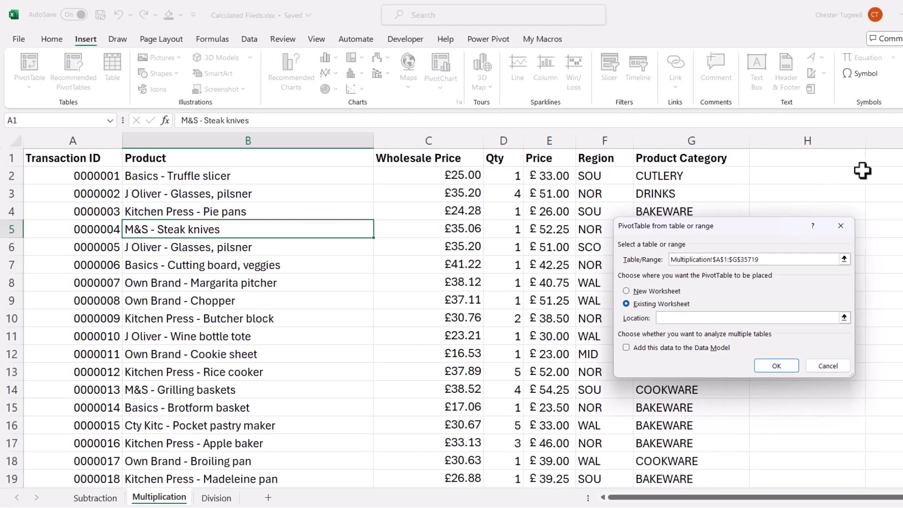
click(875, 159)
click(701, 367)
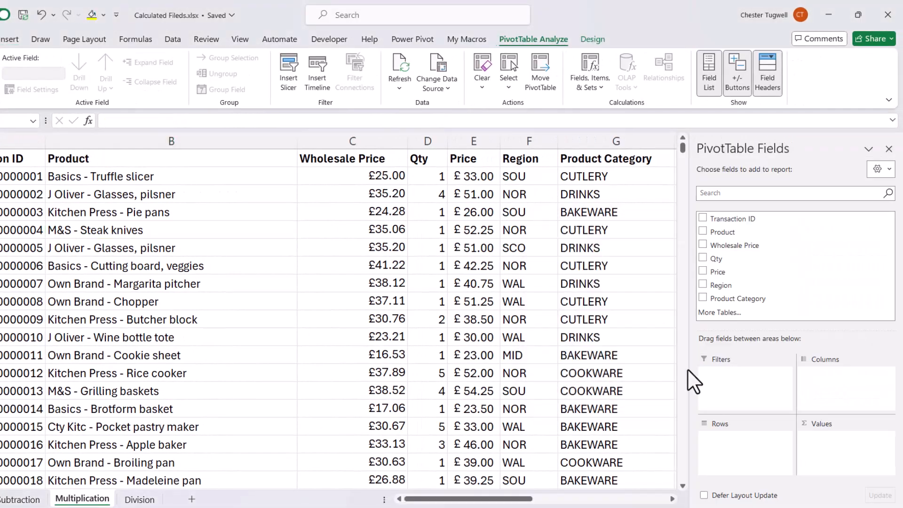
Add Product Category and Product to the rows, products nested under each category.
click(674, 501)
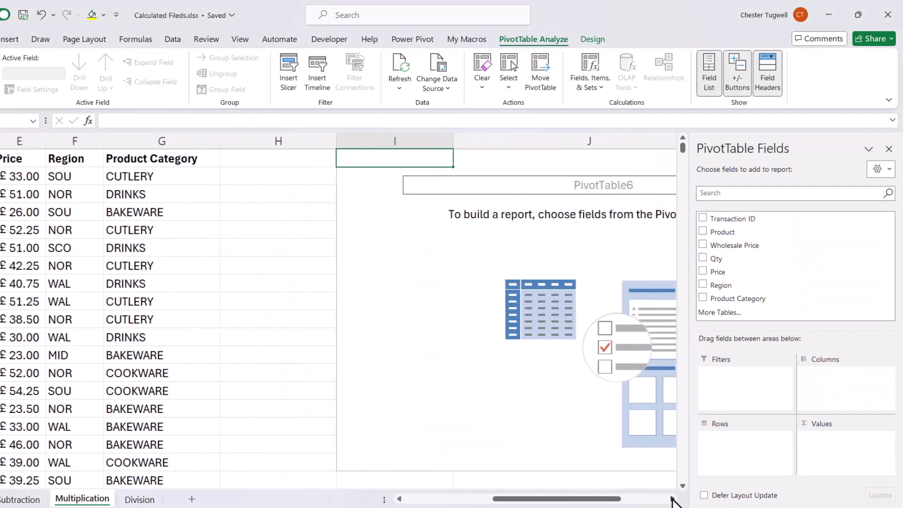
click(675, 501)
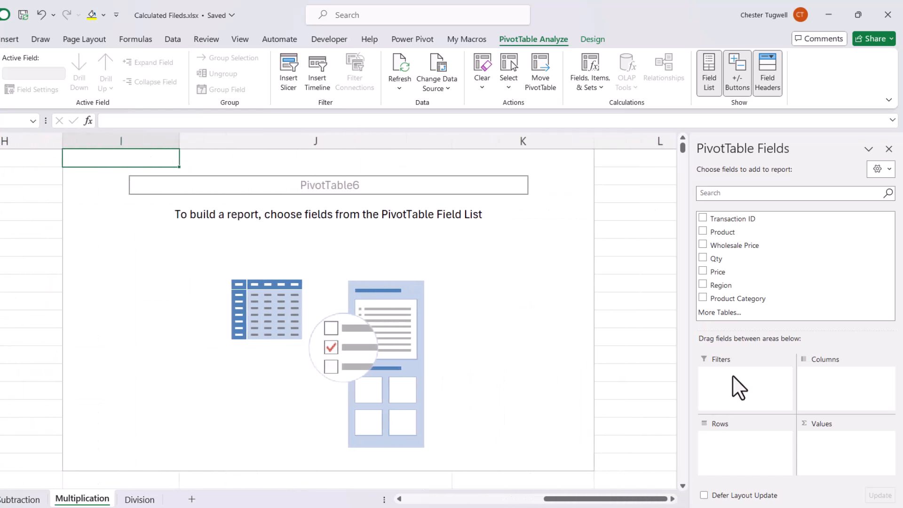
click(702, 298)
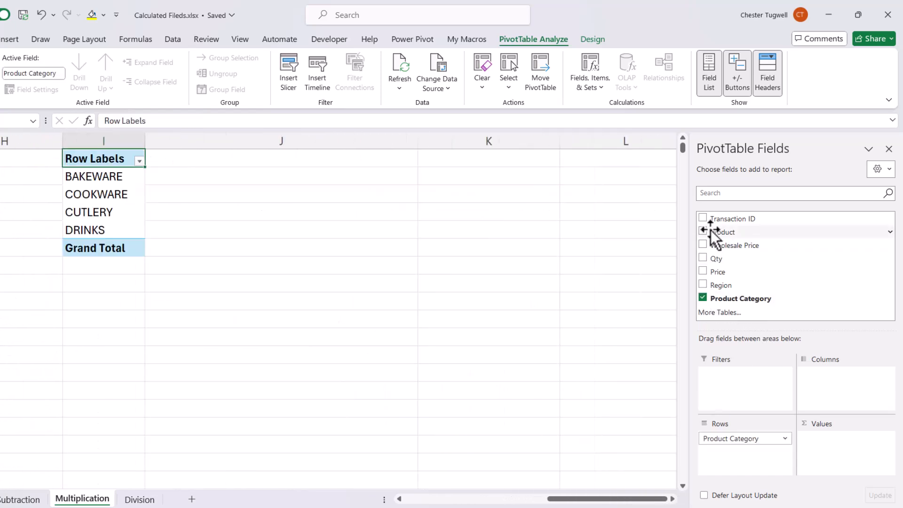
click(703, 231)
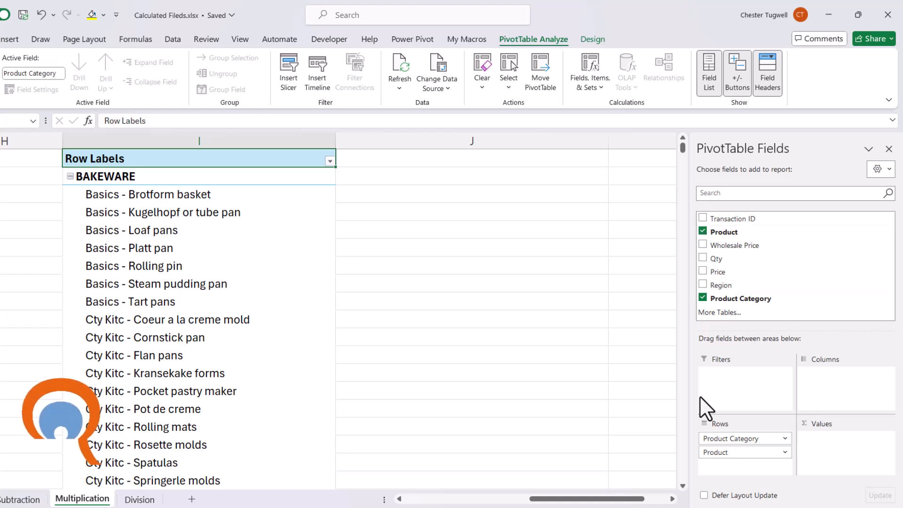
drag(629, 499, 484, 500)
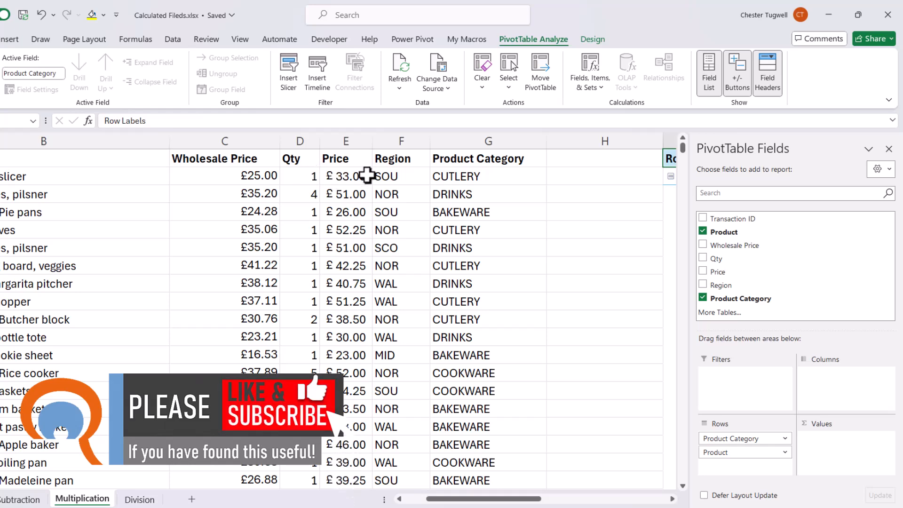
drag(514, 499, 590, 500)
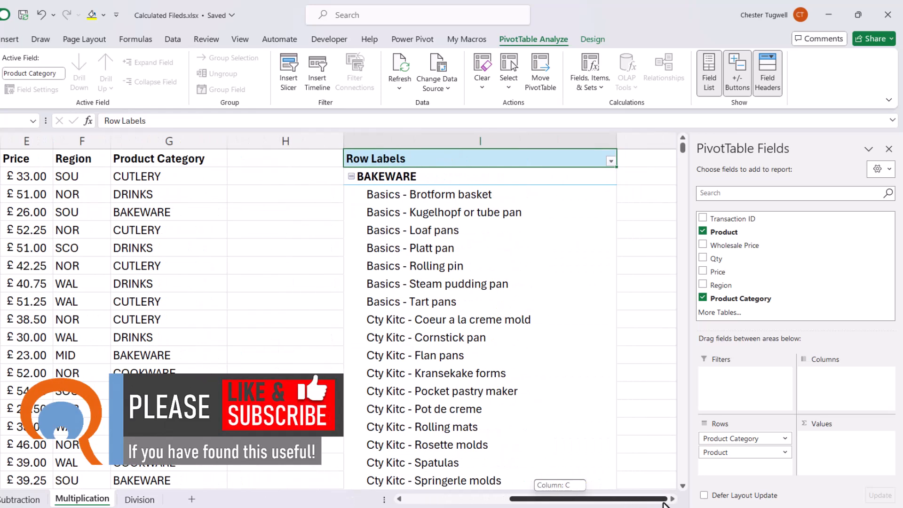
Start a new calculated field for the pivot and clear its default zero formula.
click(436, 248)
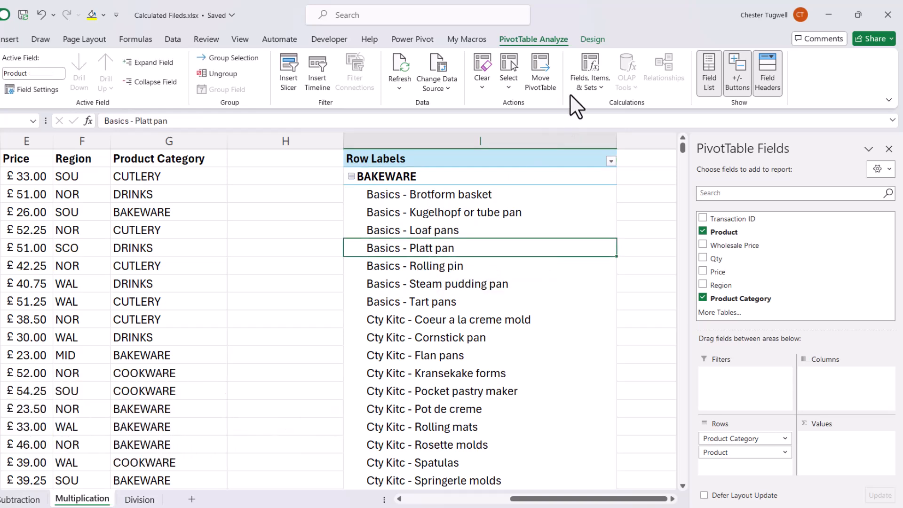
click(580, 82)
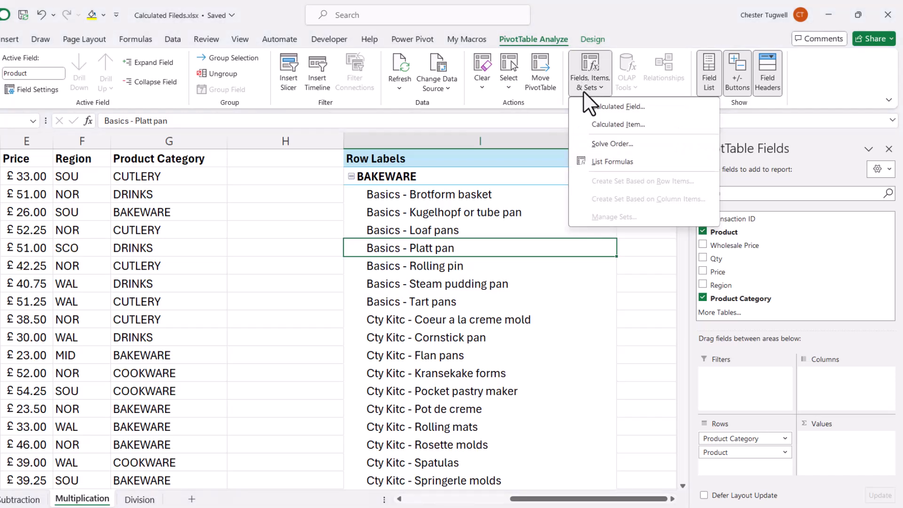
click(607, 107)
text(Total Value)
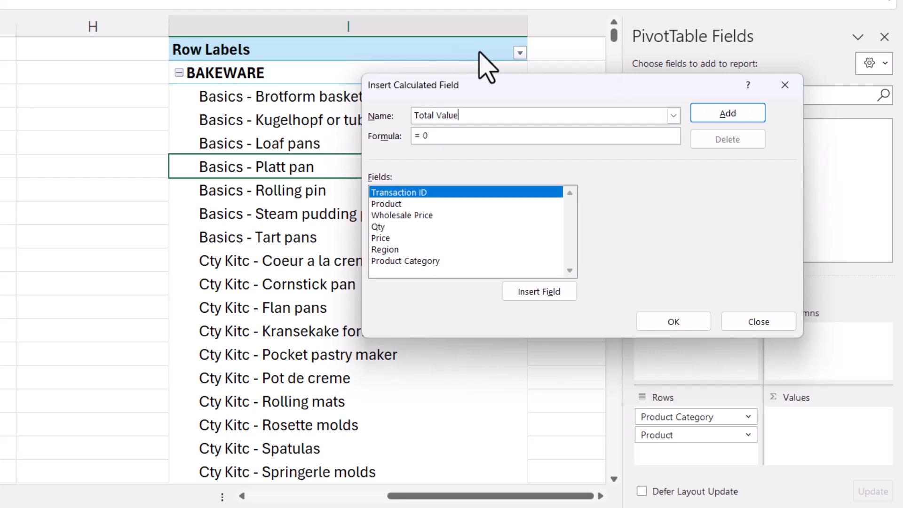
click(450, 136)
key(BackSpace)
text(Qty*)
Define Total Value as =Qty*Price and add it to the pivot values.
double_click(381, 227)
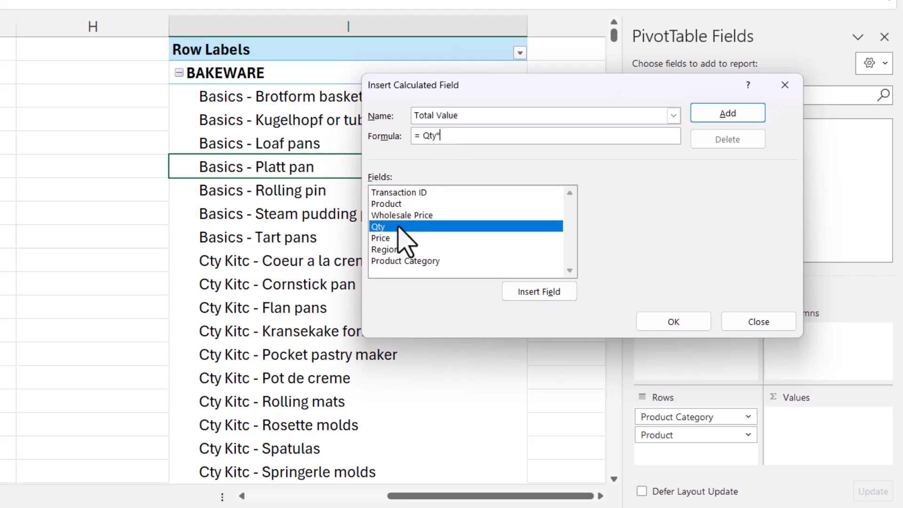
double_click(382, 237)
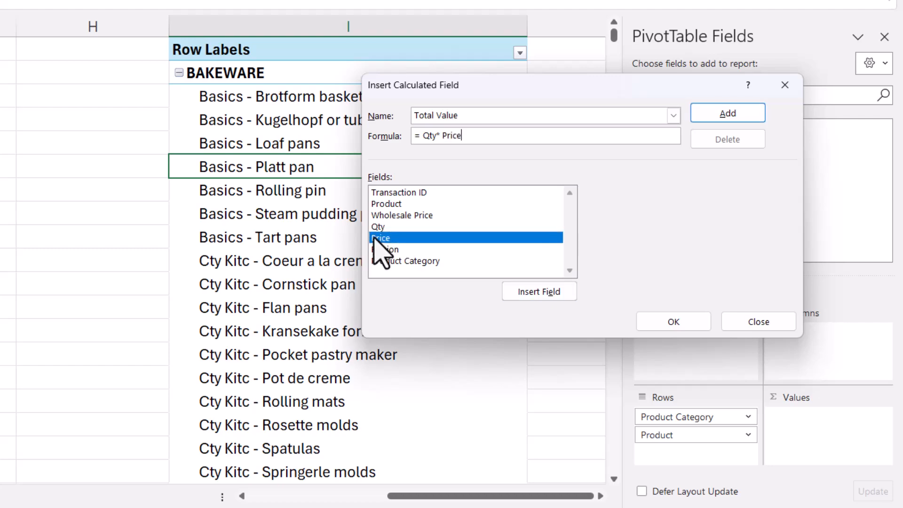
click(674, 323)
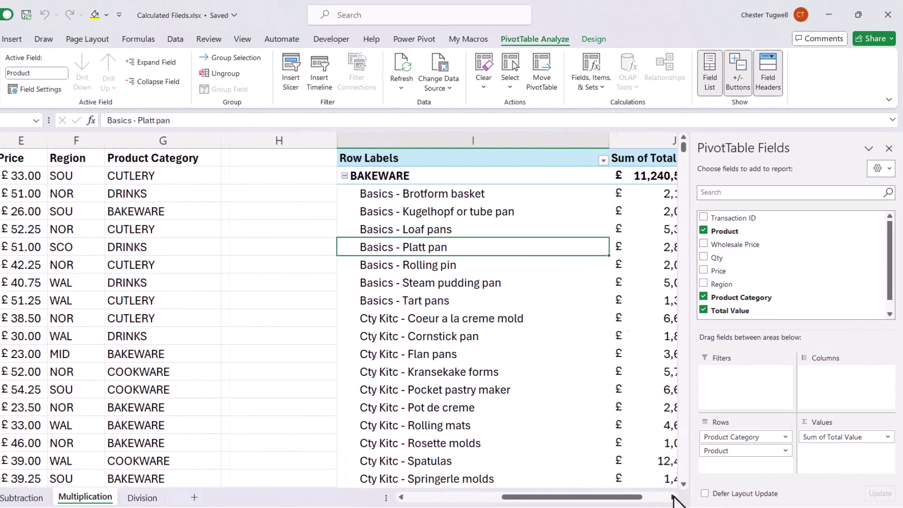
scroll(540, 313, right, 3)
scroll(539, 313, right, 3)
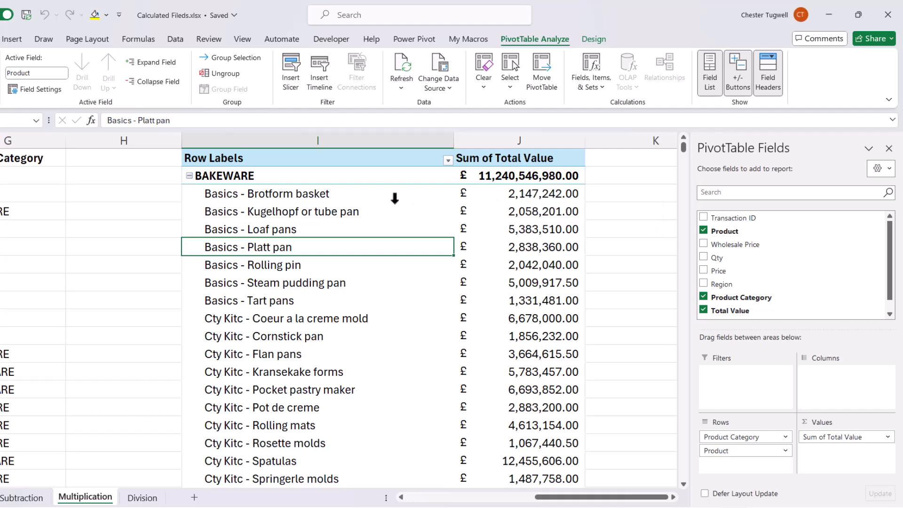
drag(556, 500, 466, 498)
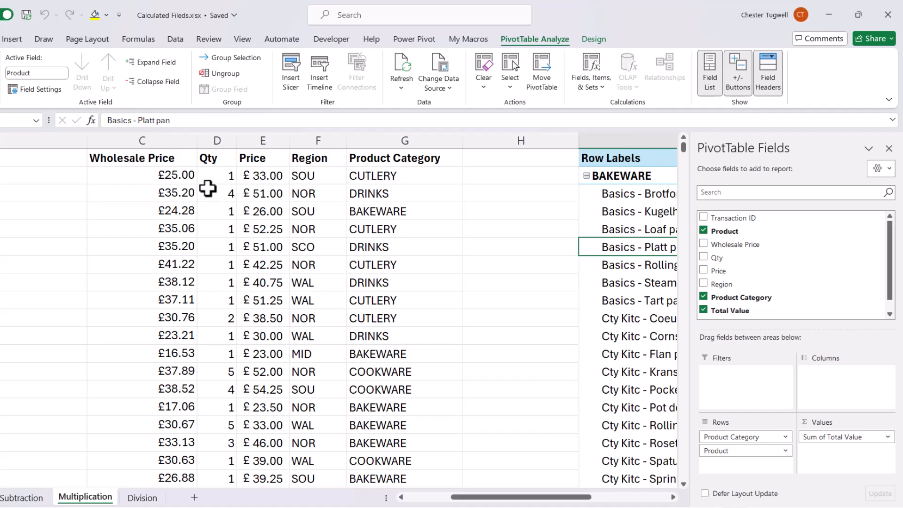
Insert a new column H and head it Total.
right_click(503, 140)
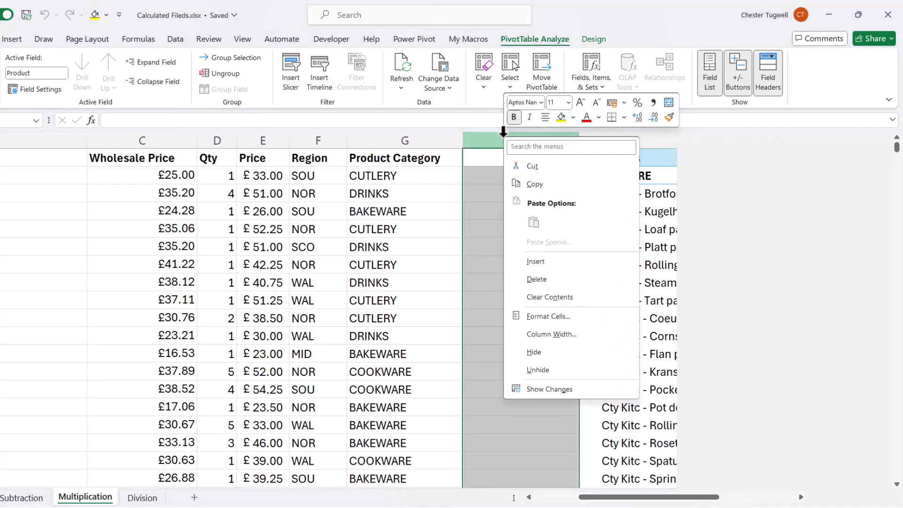
click(536, 262)
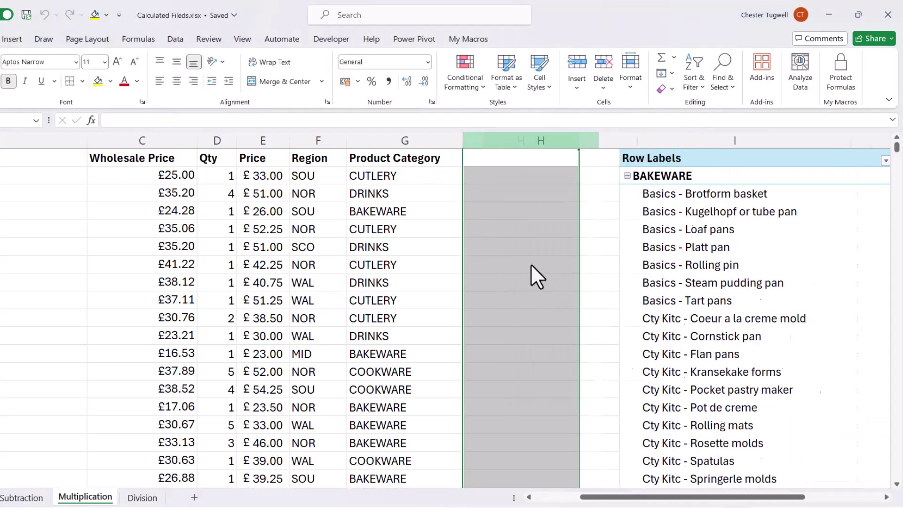
click(484, 156)
text(Total)
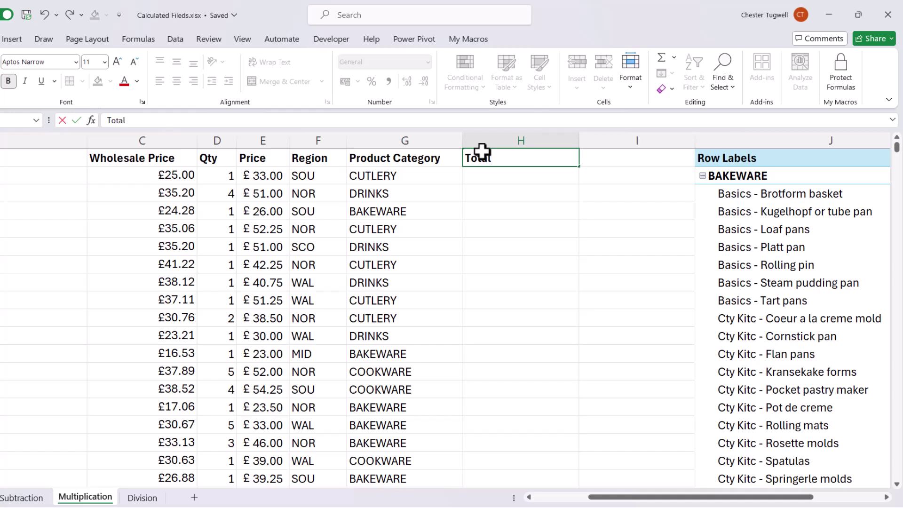
key(Return)
text(=)
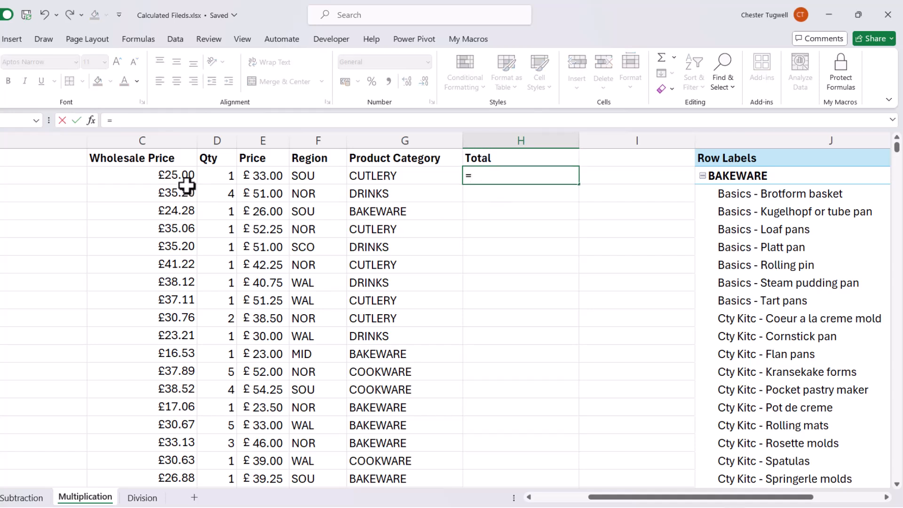
Enter =D2*E2 (Qty times Price) in H2 and fill it down every row.
click(216, 175)
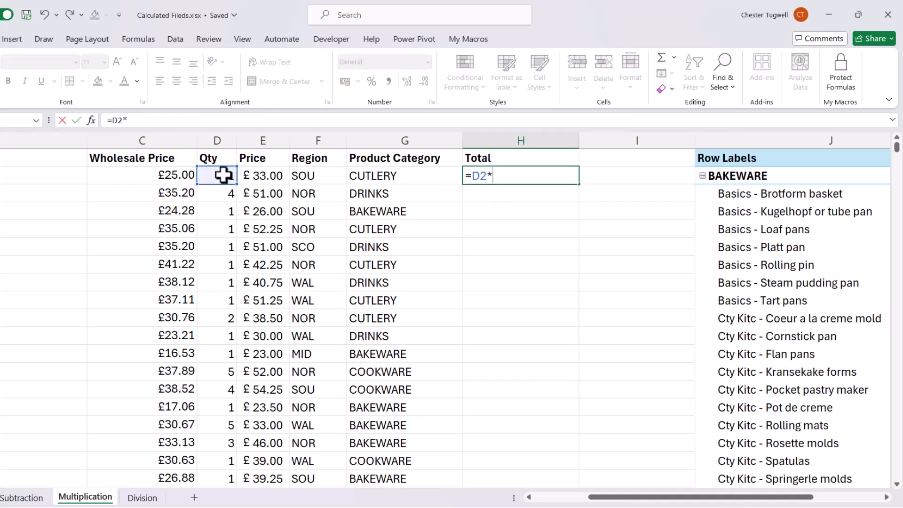
click(263, 175)
key(ctrl+Return)
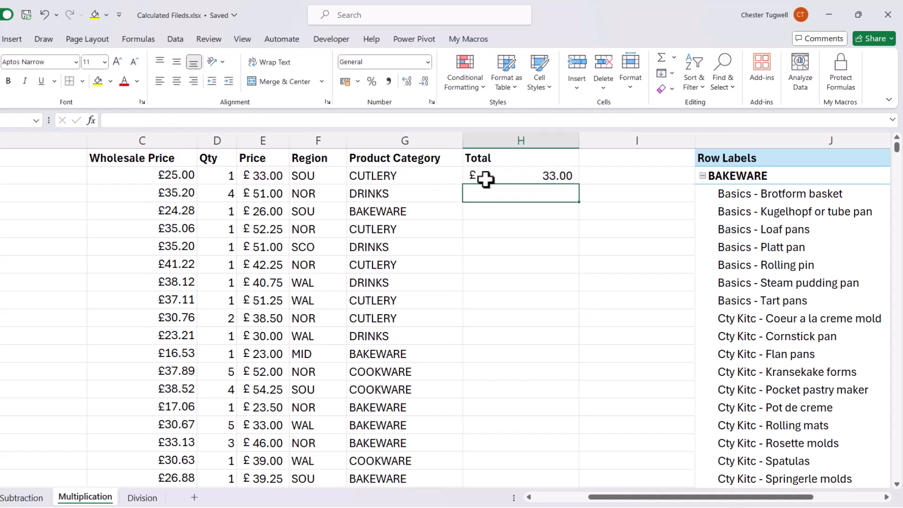
double_click(578, 183)
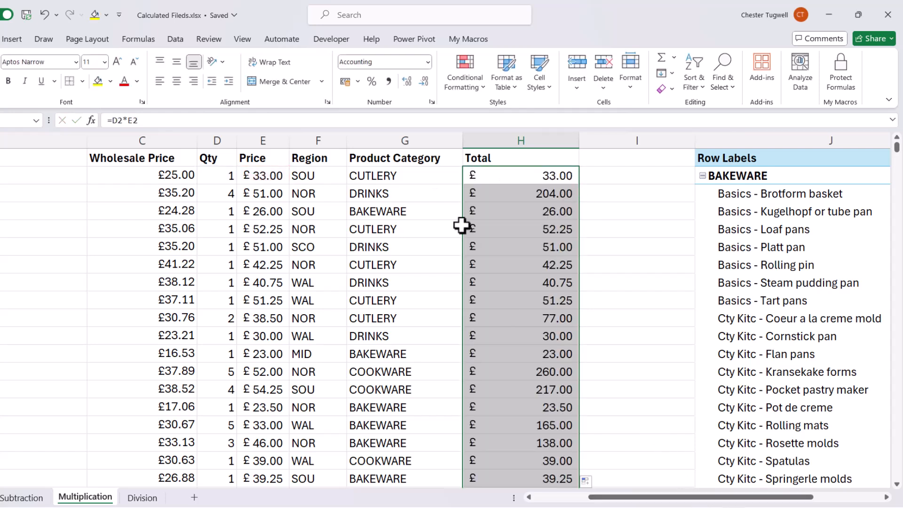
drag(695, 497, 791, 498)
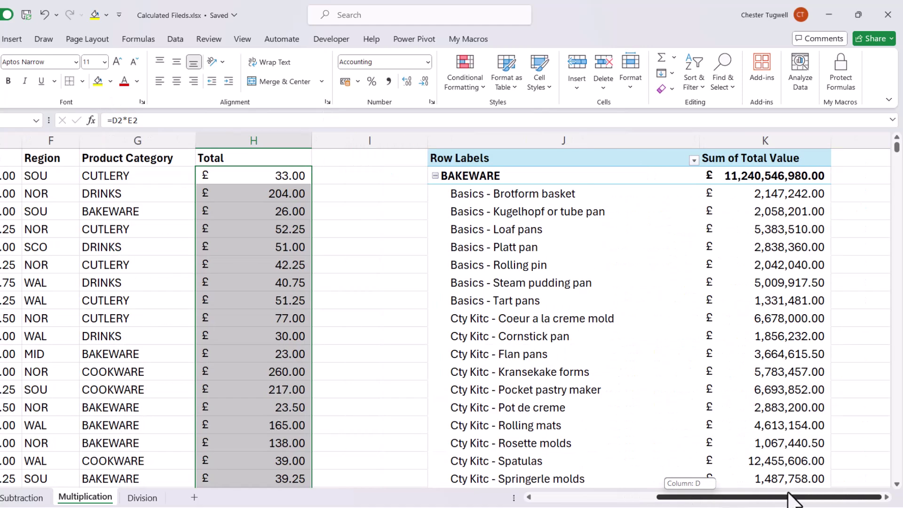
Change the pivot's data source to $A$1:$H$35719 so it includes the Total column.
click(579, 284)
click(560, 262)
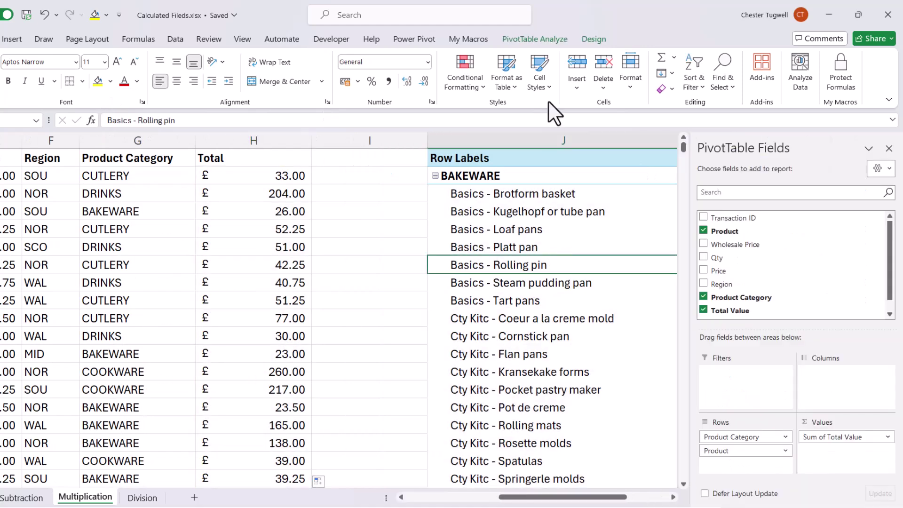
click(541, 37)
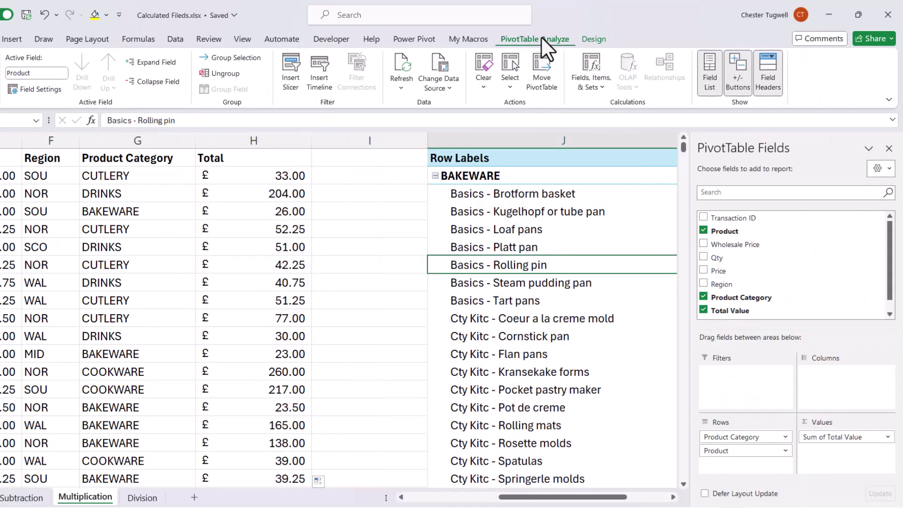
click(447, 86)
click(453, 108)
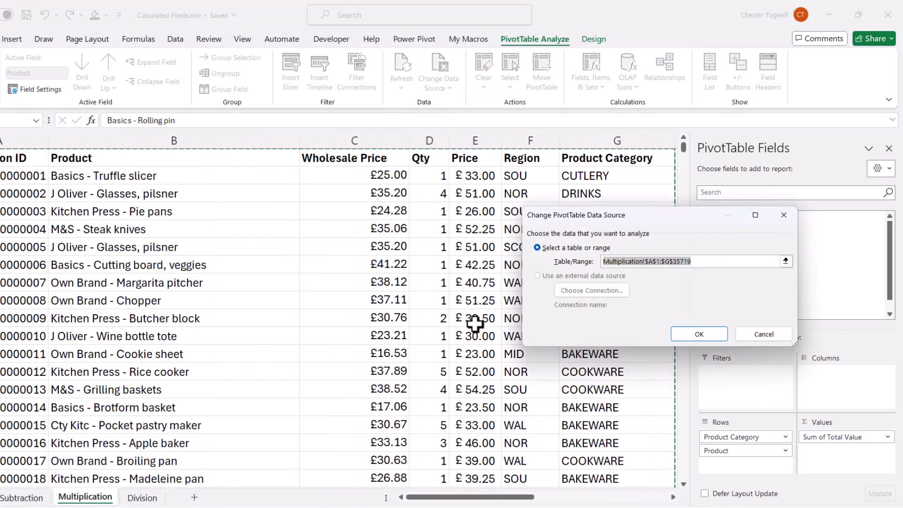
click(669, 261)
text(H)
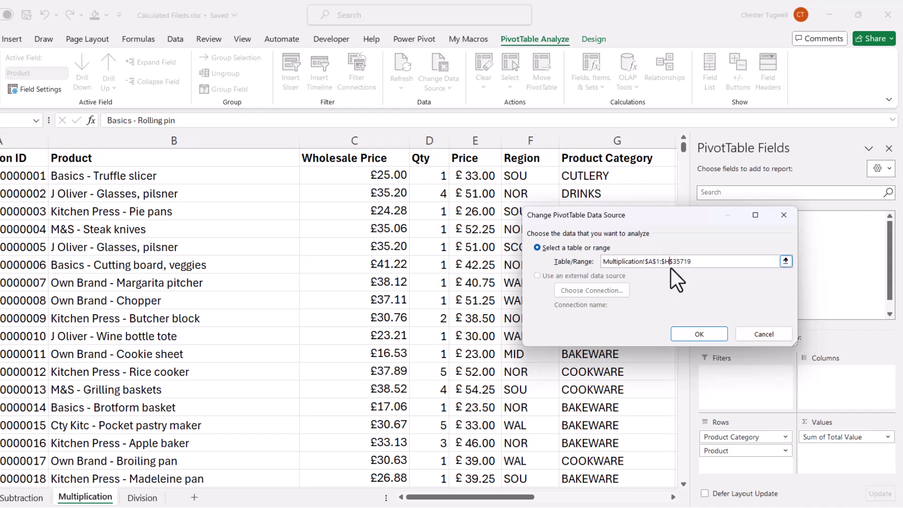
click(699, 334)
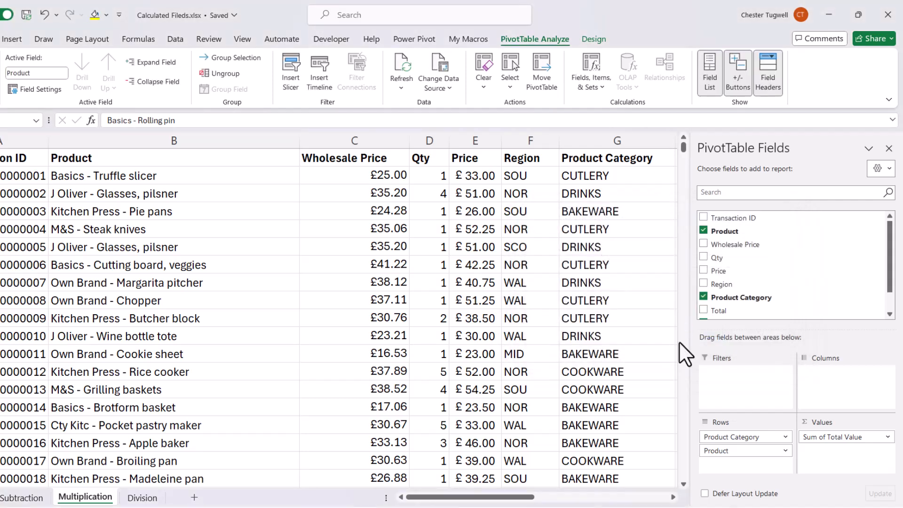
scroll(889, 282, down, 2)
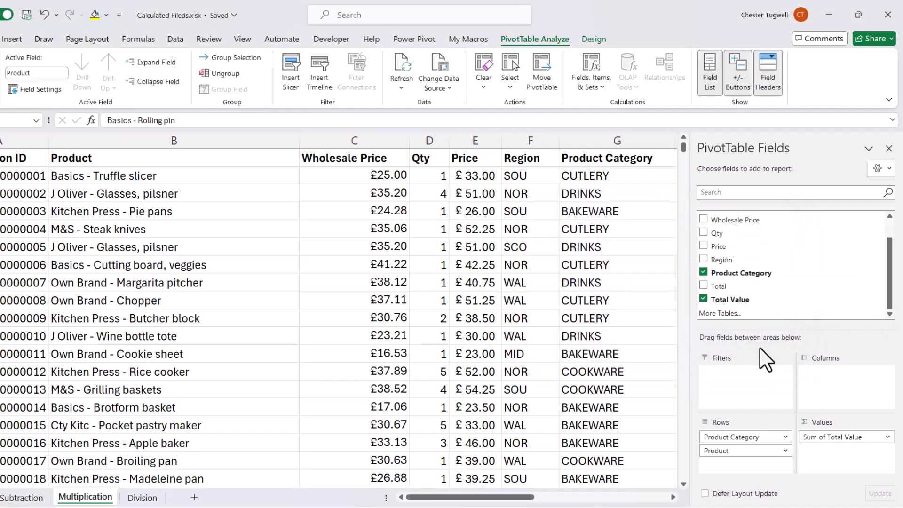
drag(526, 498, 578, 497)
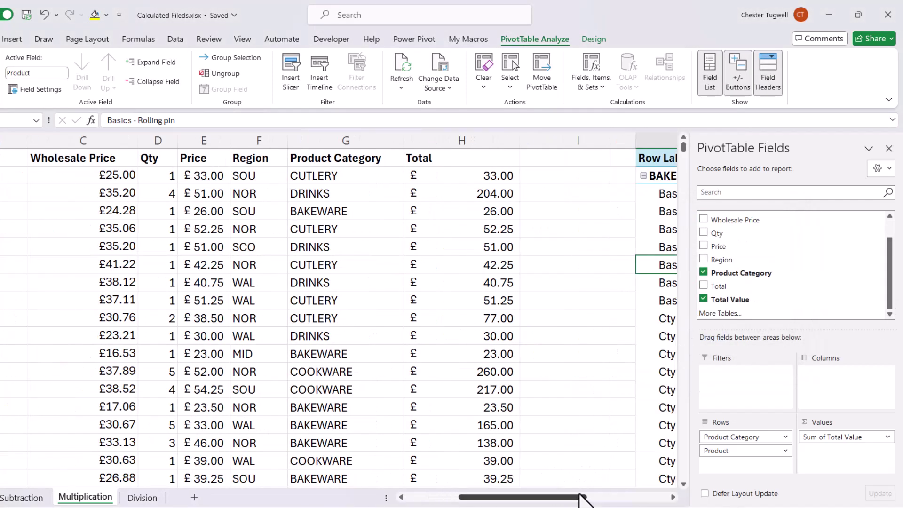
Add Sum of Total to the pivot values beside Sum of Total Value.
click(705, 286)
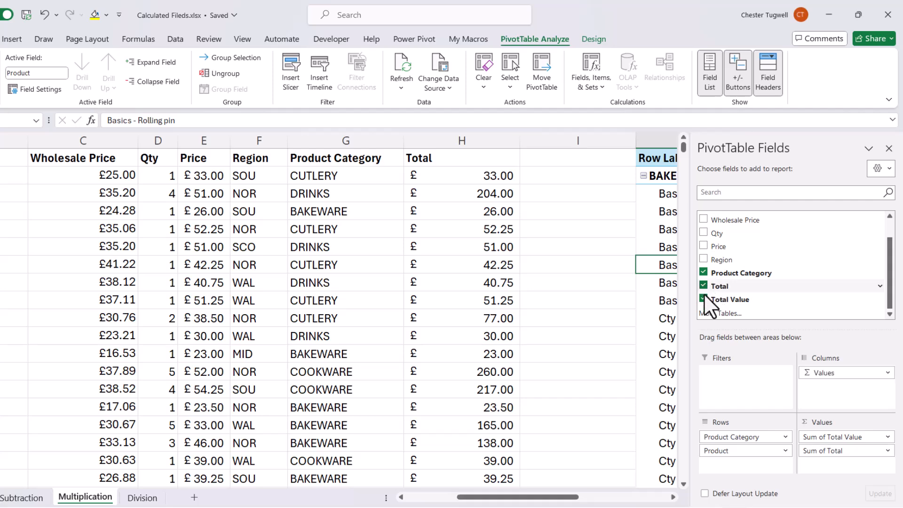
drag(526, 497, 656, 499)
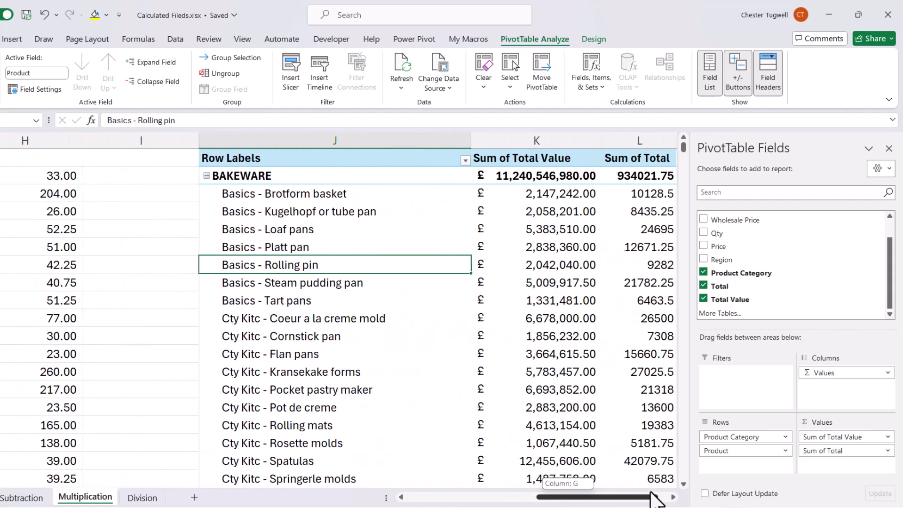
click(593, 194)
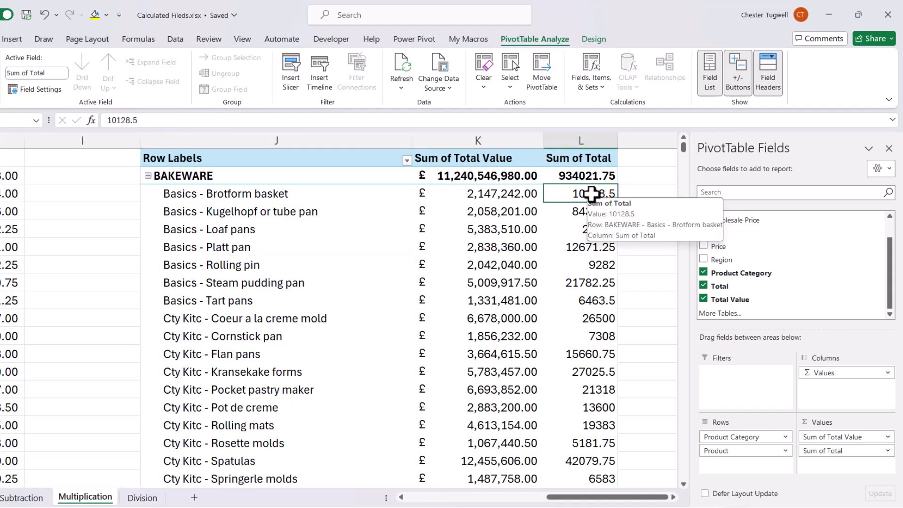
Format the Sum of Total values as £ currency with 0 decimal places.
right_click(594, 194)
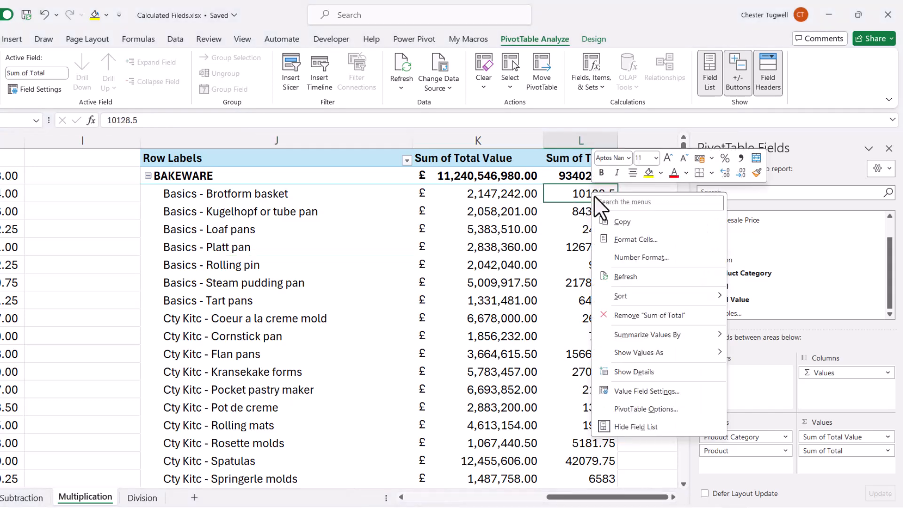
click(639, 258)
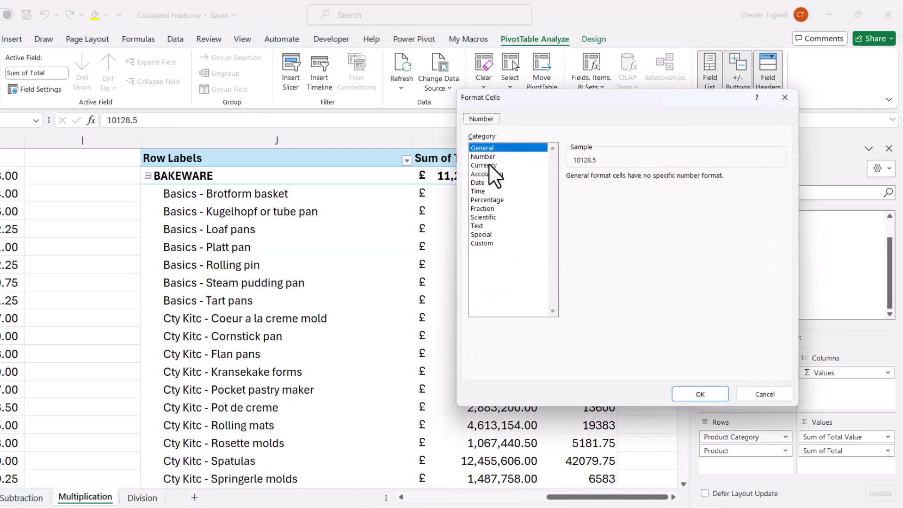
click(484, 165)
click(656, 182)
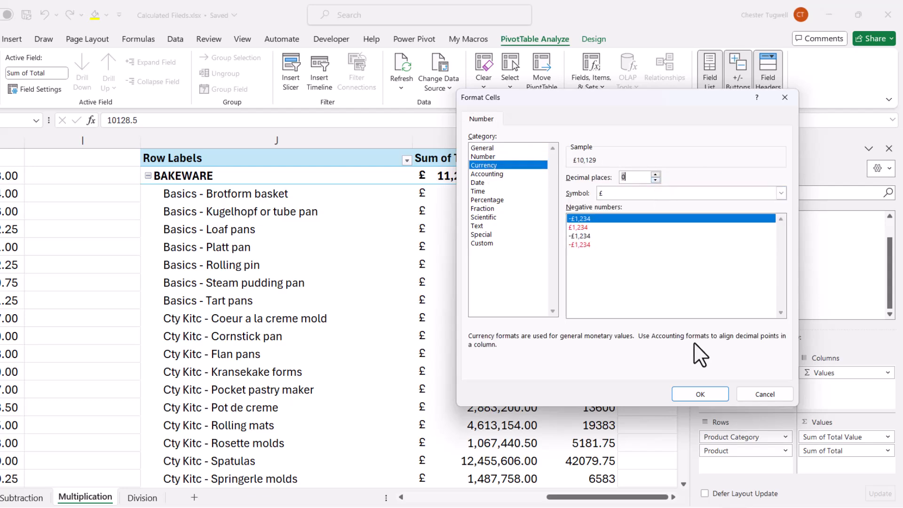
click(702, 394)
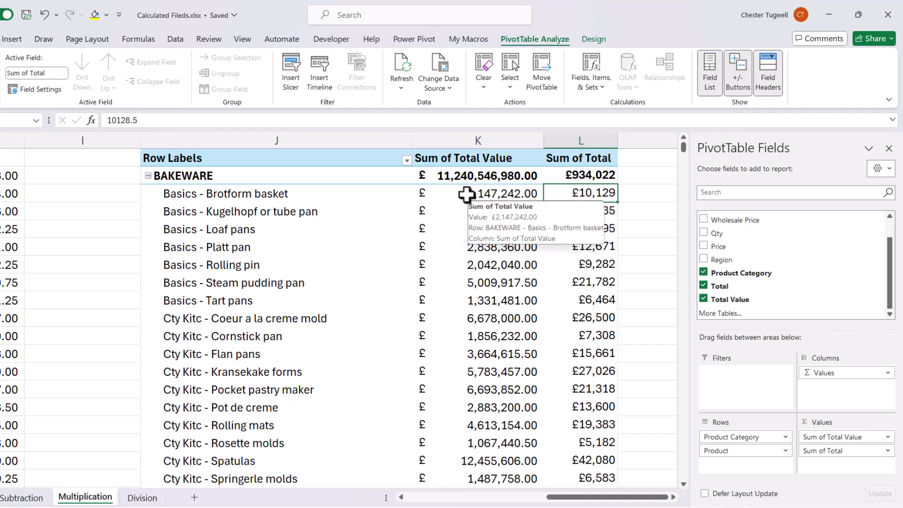
mouse_move(519, 193)
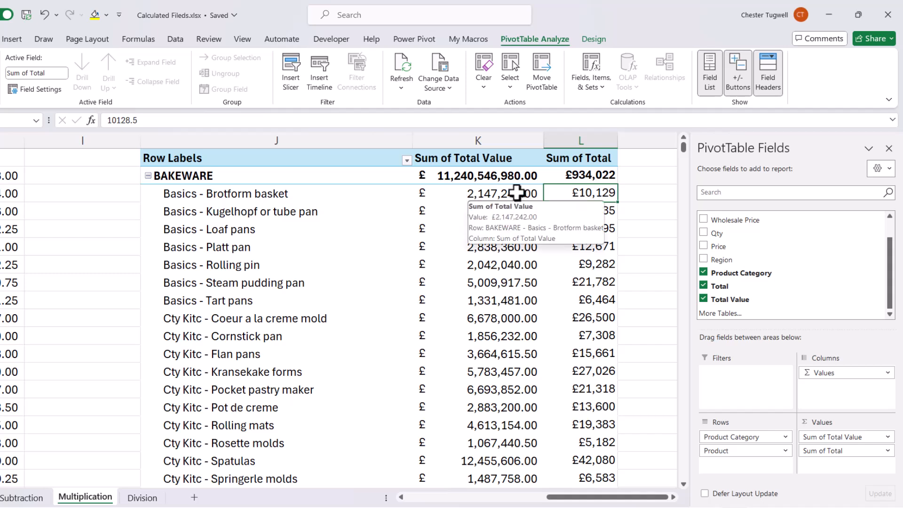
click(518, 194)
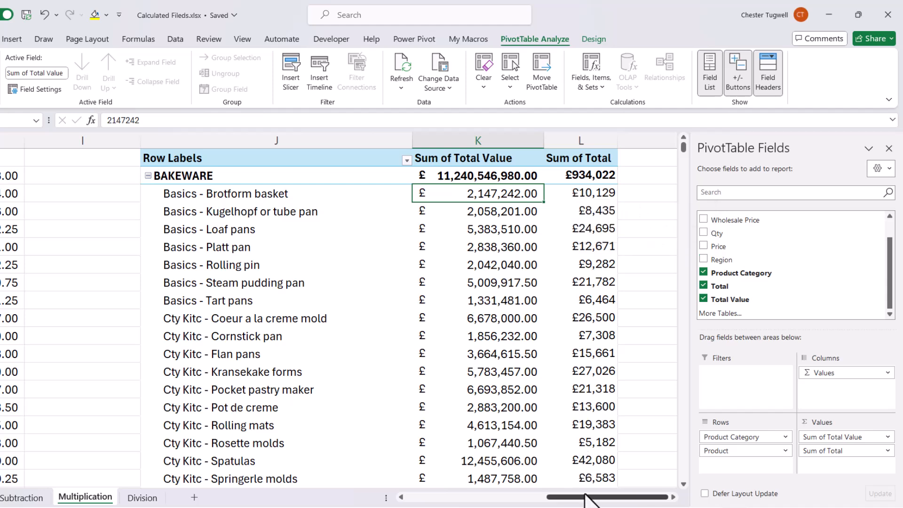
drag(592, 499, 611, 498)
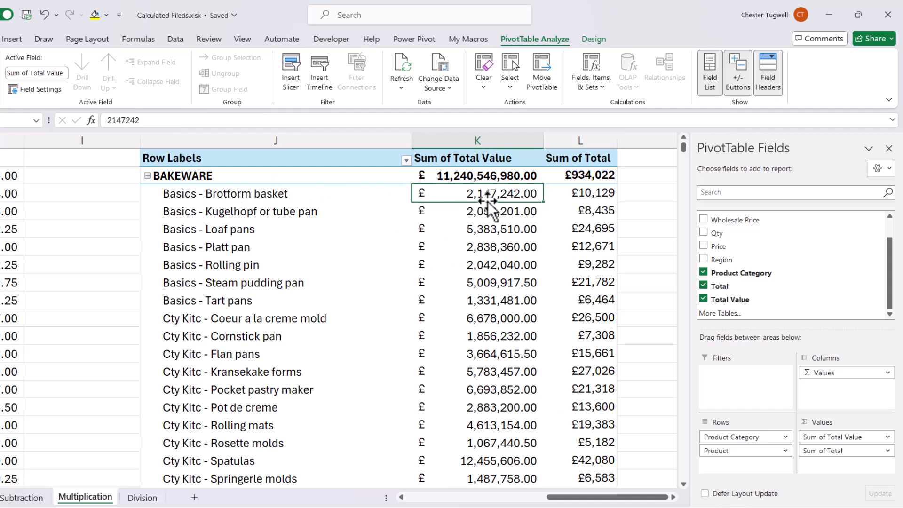
mouse_move(503, 194)
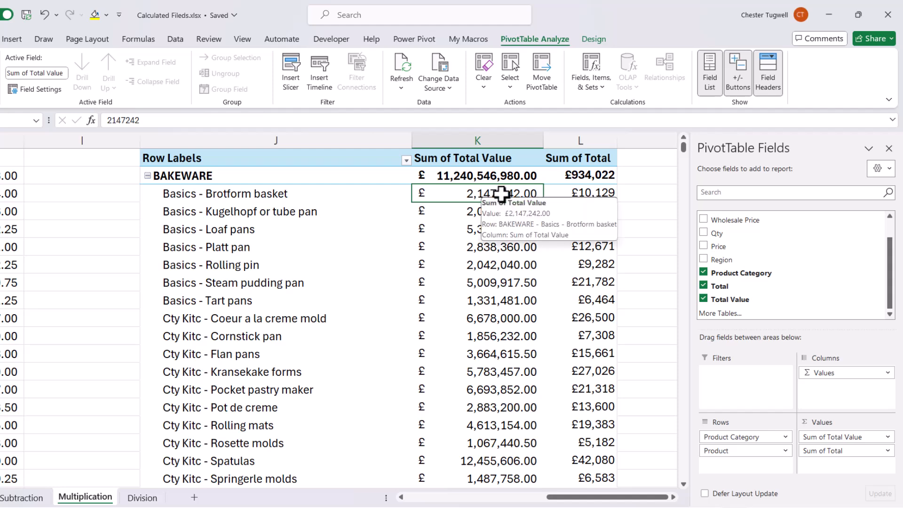
Drill into the Brotform basket total to list its transactions on Sheet2 and add a totals row.
double_click(492, 196)
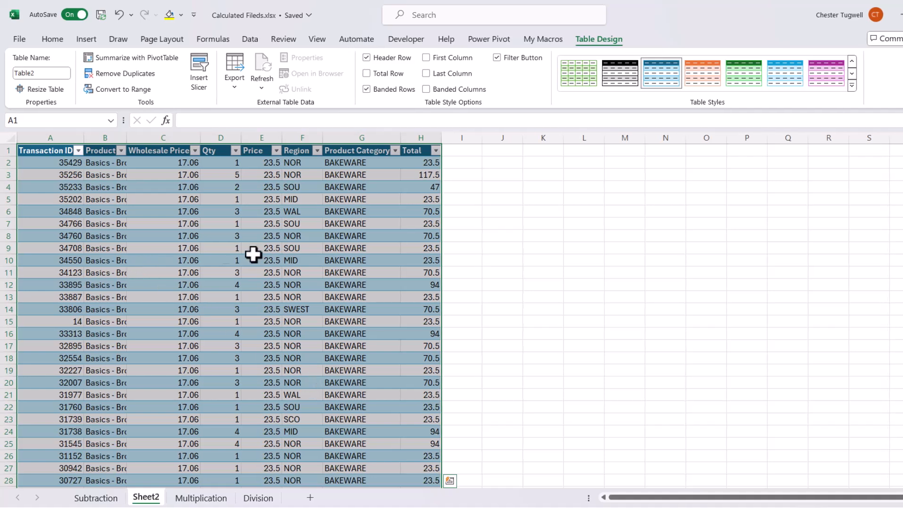
click(310, 297)
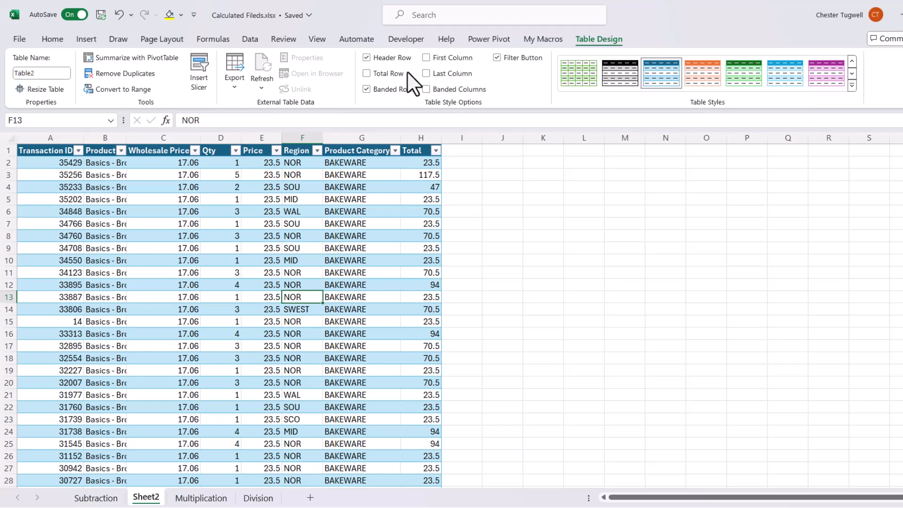
click(367, 74)
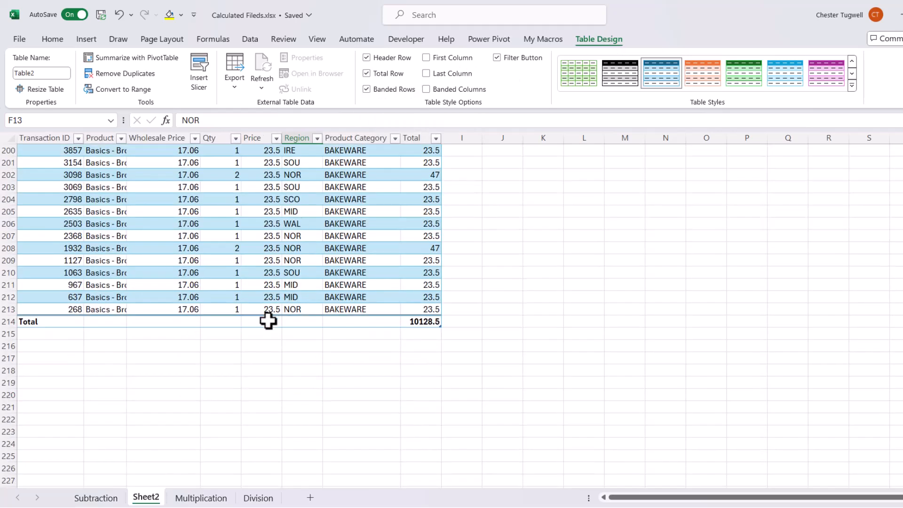
Set the total row to Sum for Qty (431) and Price (4982).
click(226, 325)
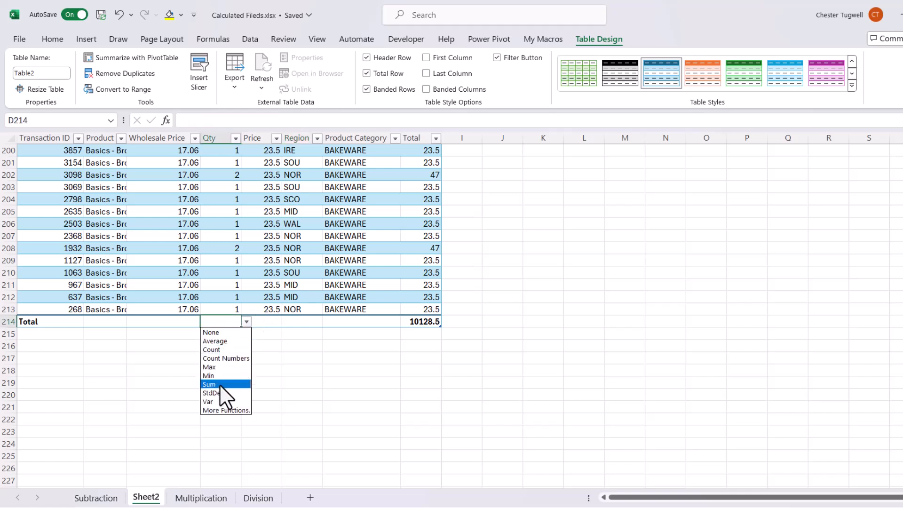
click(219, 385)
click(272, 322)
click(286, 321)
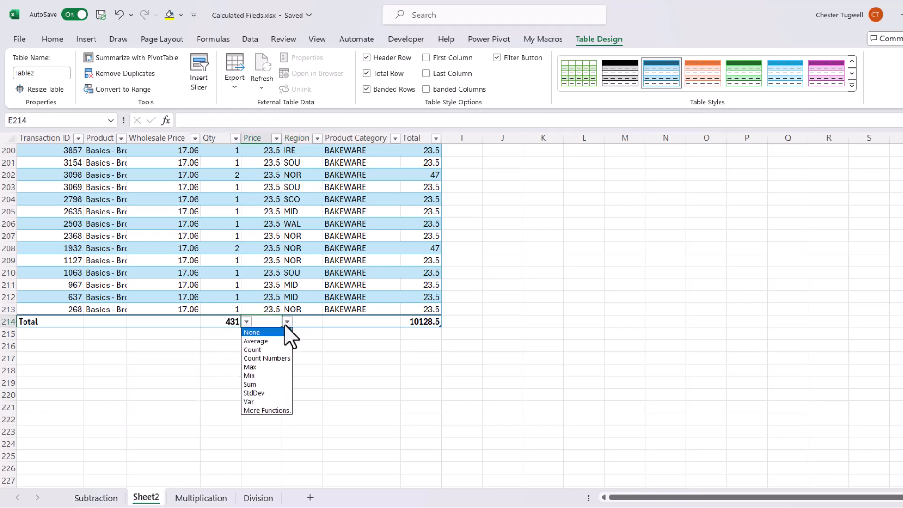
click(260, 385)
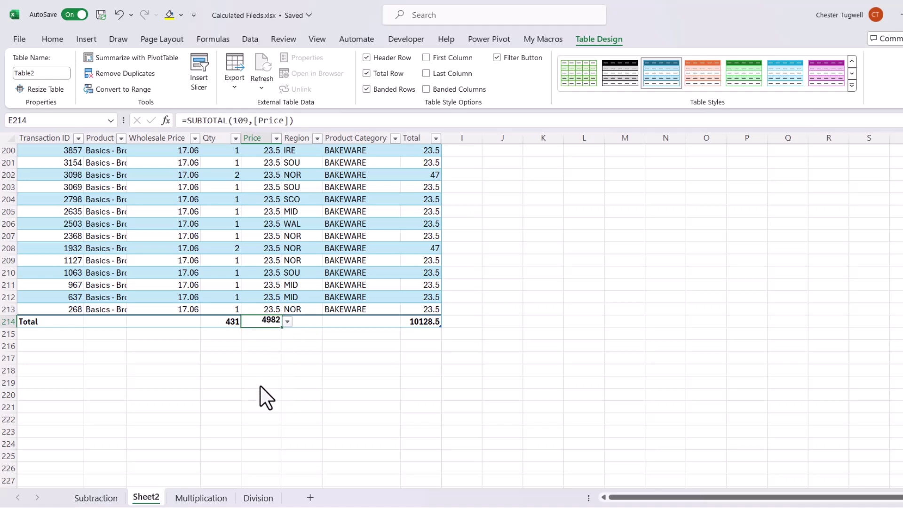
Multiply the totals with =D214*E214 in J214 giving 2147242, then return to Multiplication.
click(503, 322)
text(=)
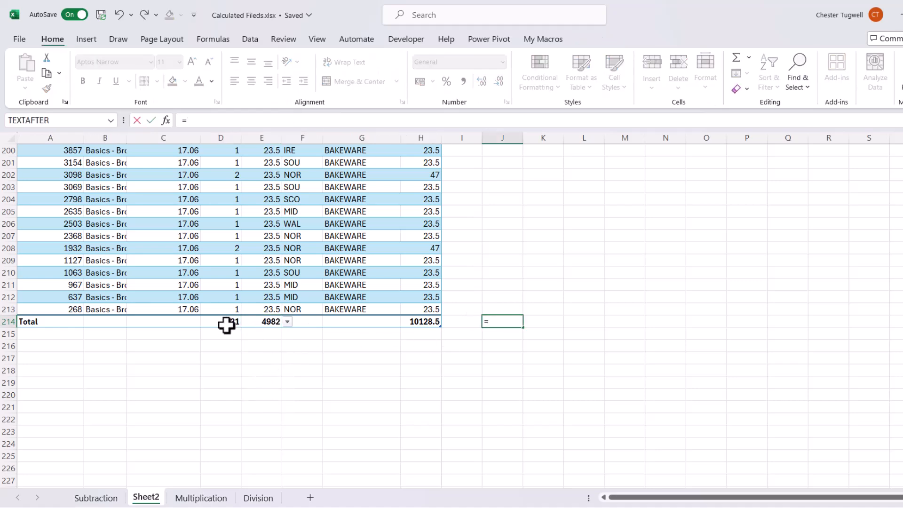
click(227, 321)
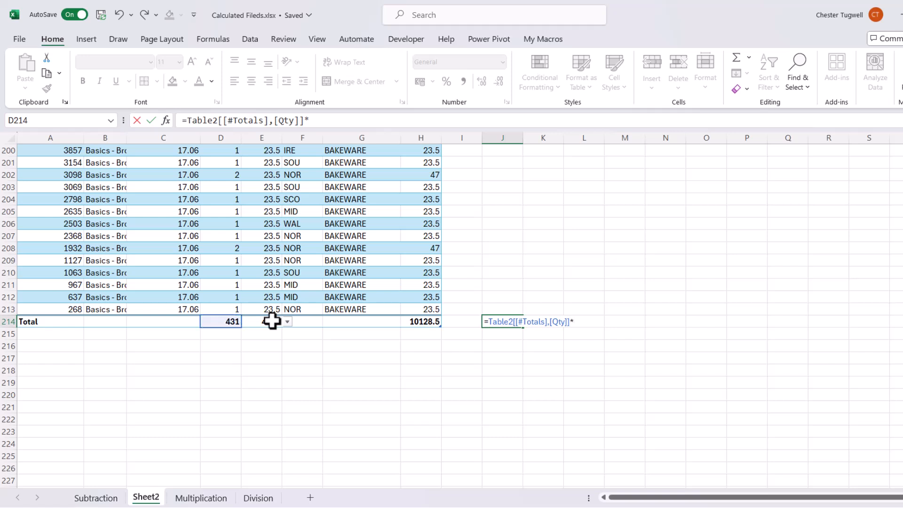
click(268, 321)
key(Return)
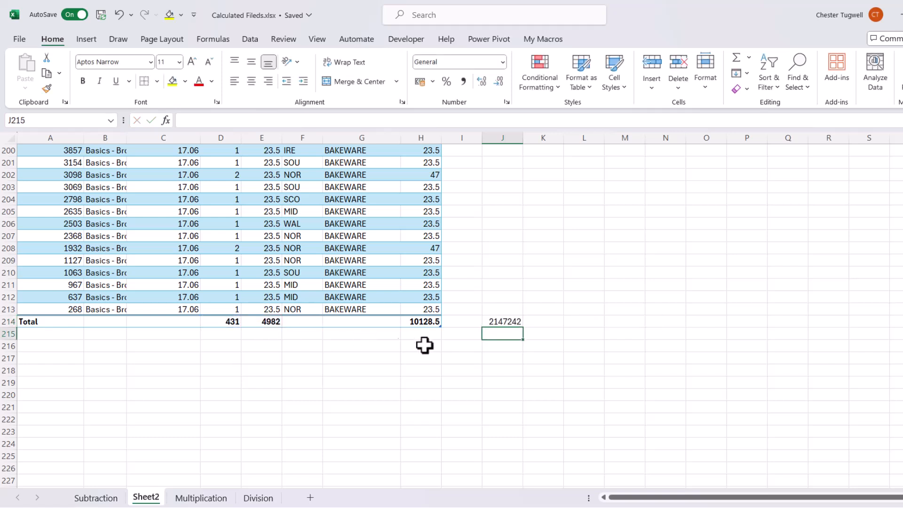
click(502, 321)
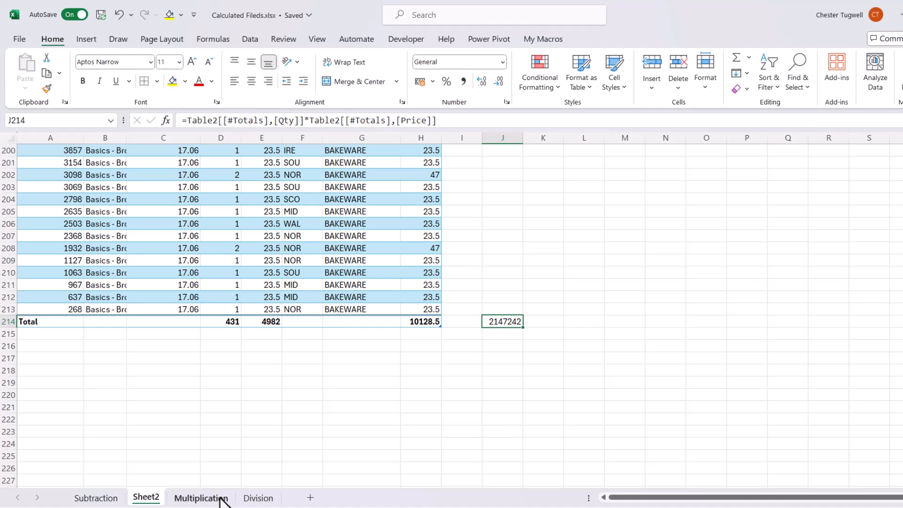
click(201, 498)
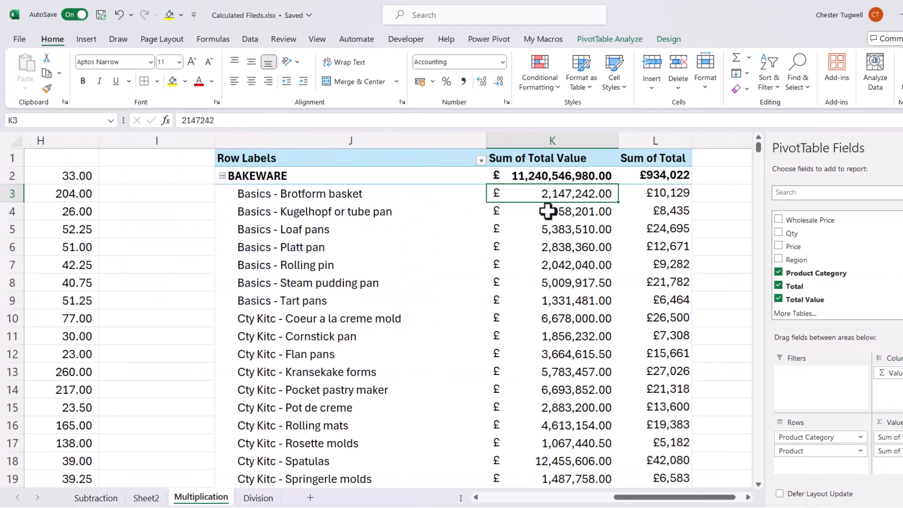
click(146, 499)
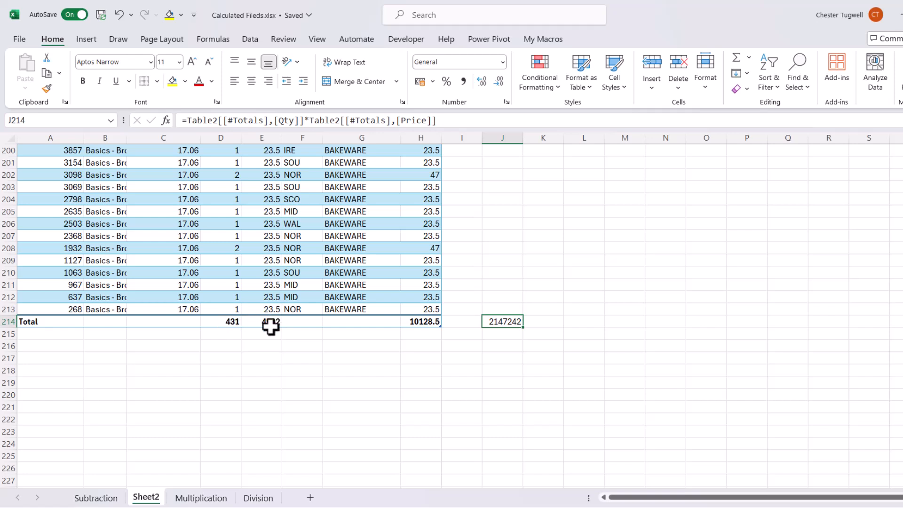
click(201, 498)
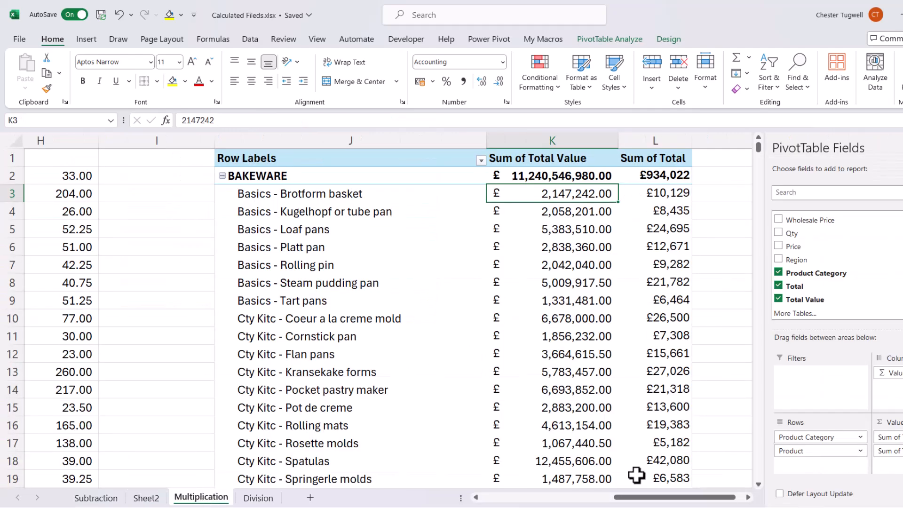
drag(643, 500, 544, 502)
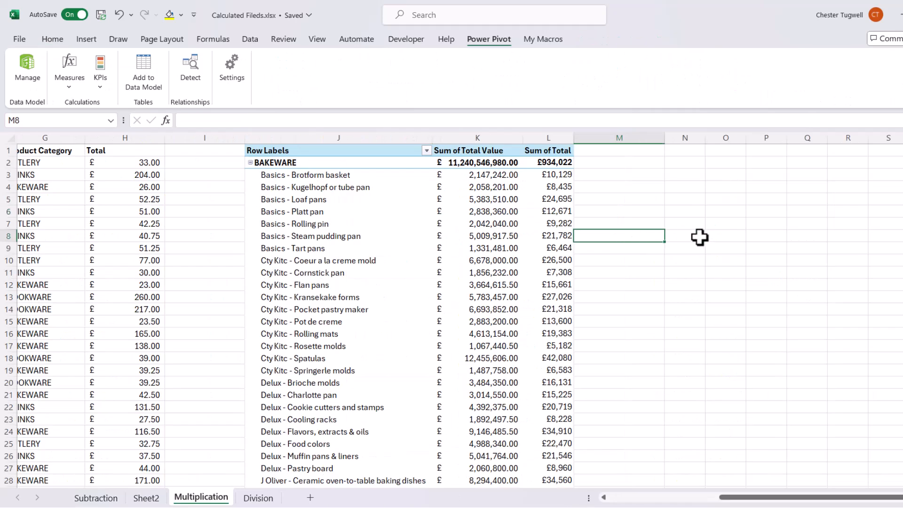
drag(777, 498, 678, 498)
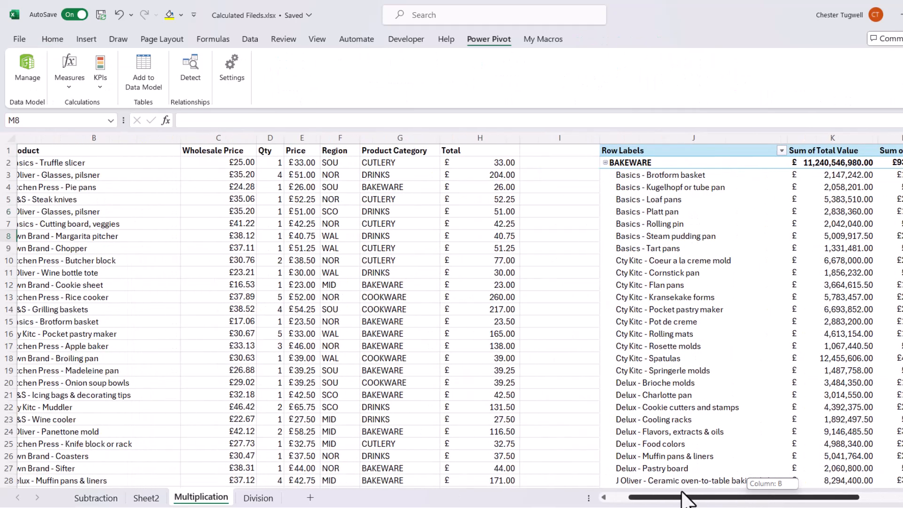
click(216, 224)
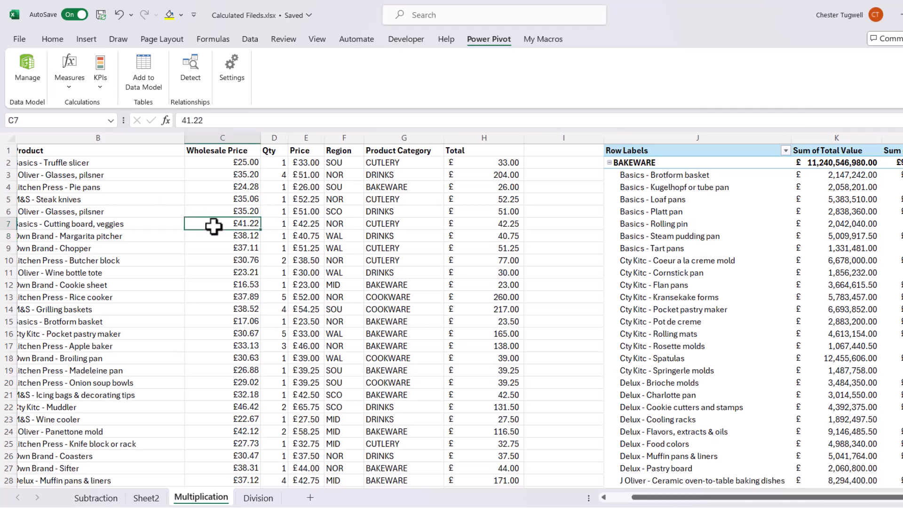
drag(639, 498, 628, 498)
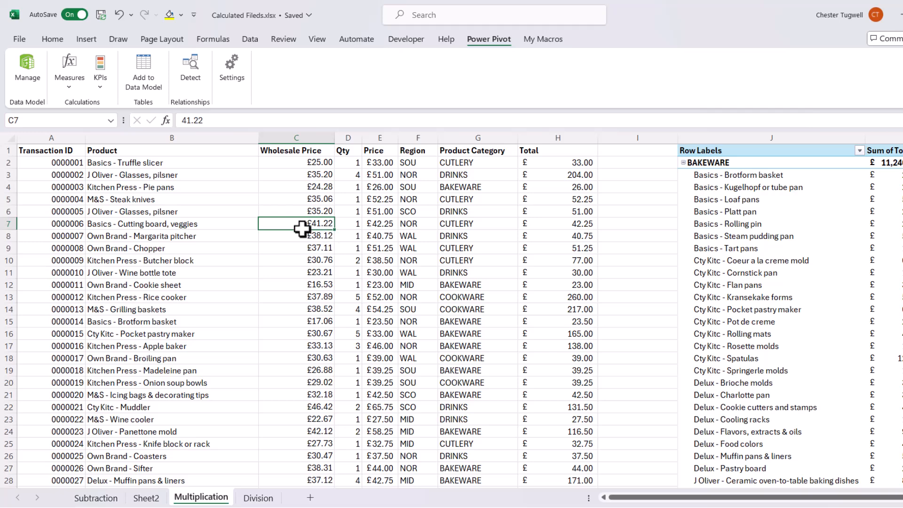
Turn the sales data range into an Excel table with headers.
click(87, 39)
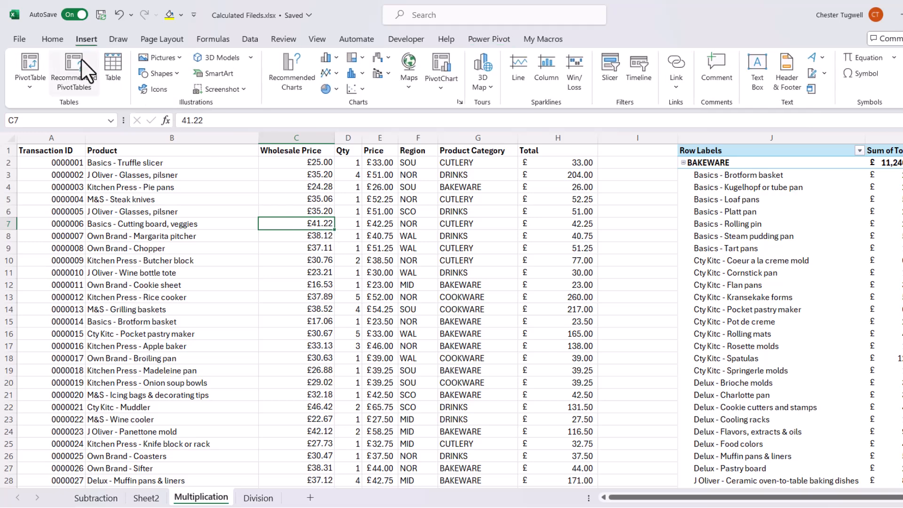
click(113, 67)
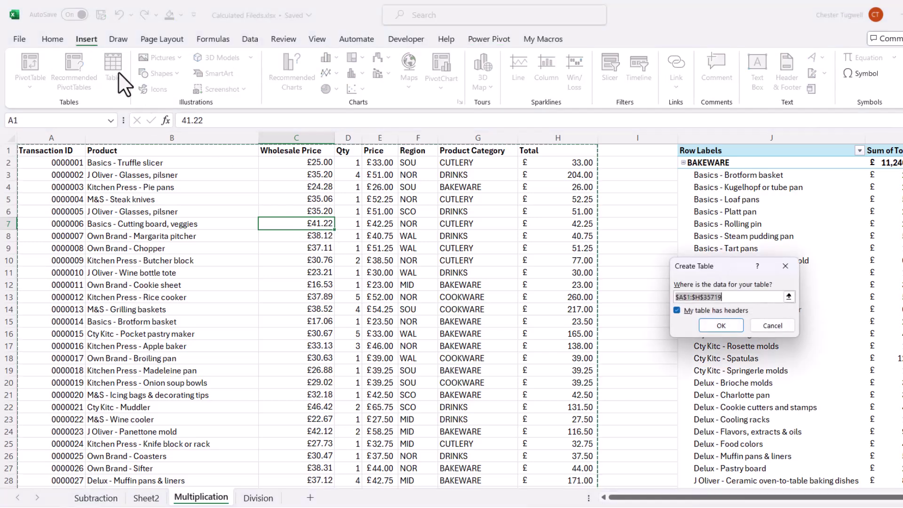
click(720, 325)
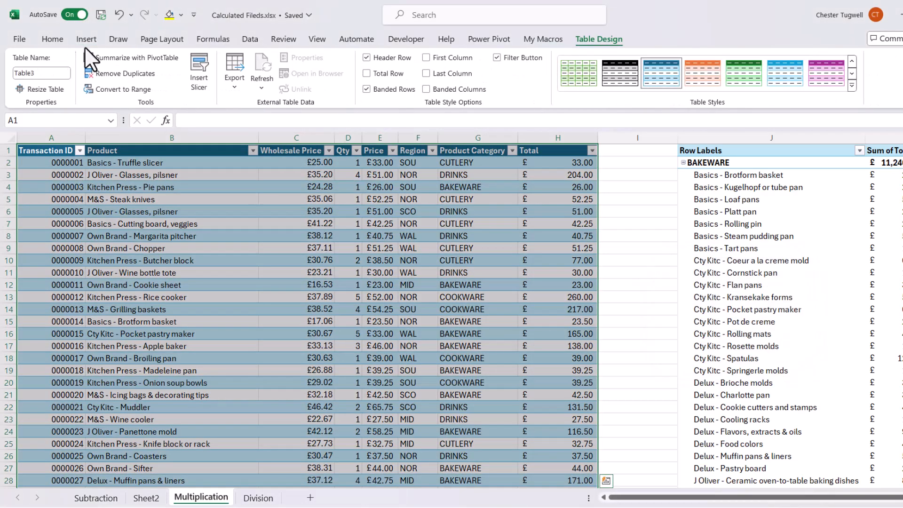
Name the table Transactions.
click(43, 73)
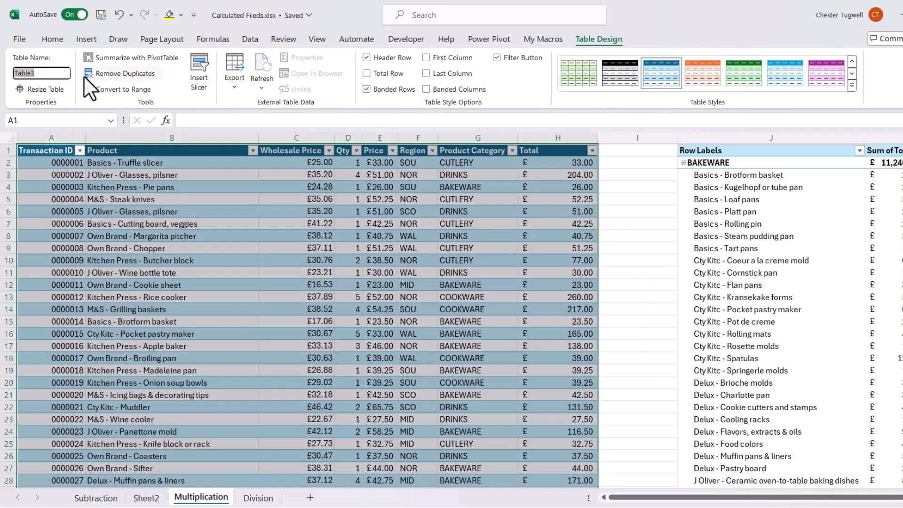
text(Tra)
text(nsactions)
key(Return)
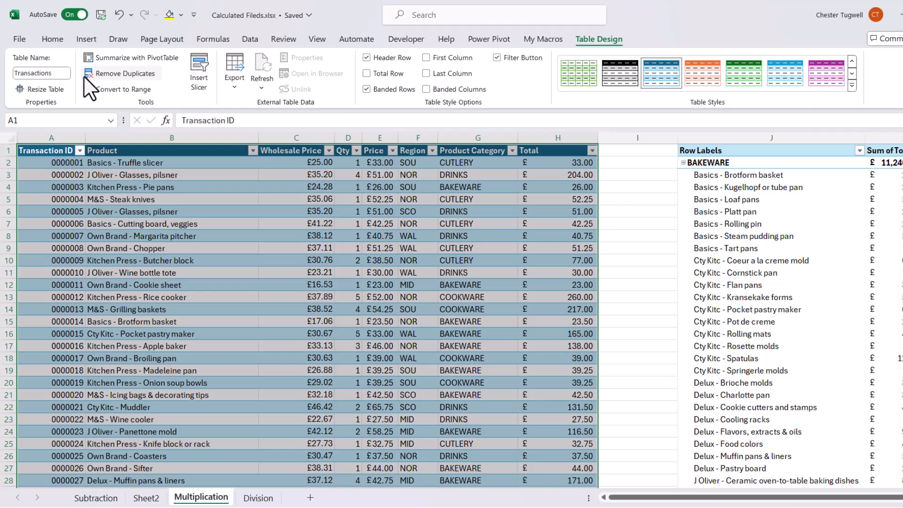
click(211, 225)
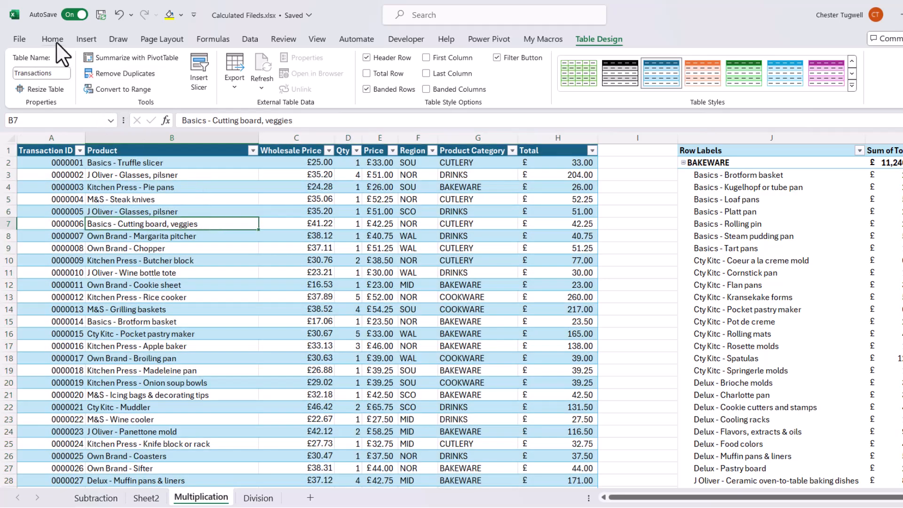
click(87, 39)
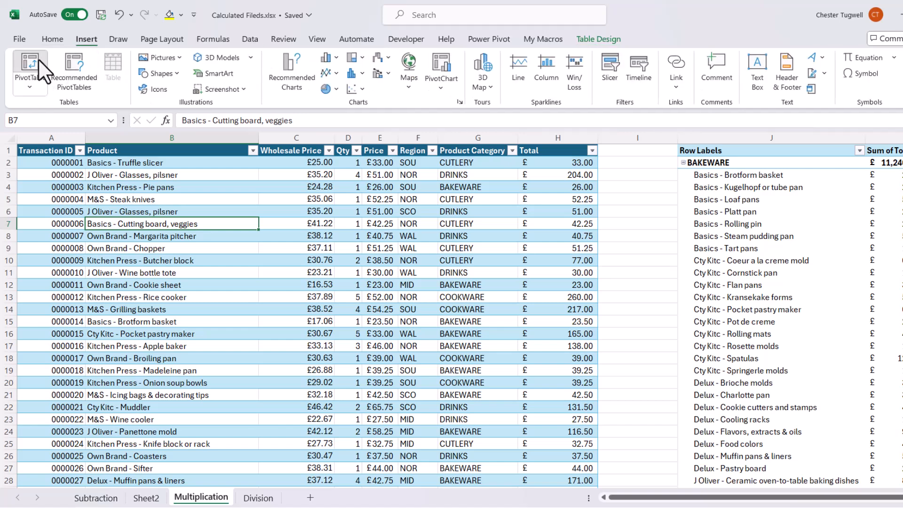
Insert a PivotTable from Transactions on the existing sheet at N2, added to the Data Model.
click(38, 59)
click(628, 304)
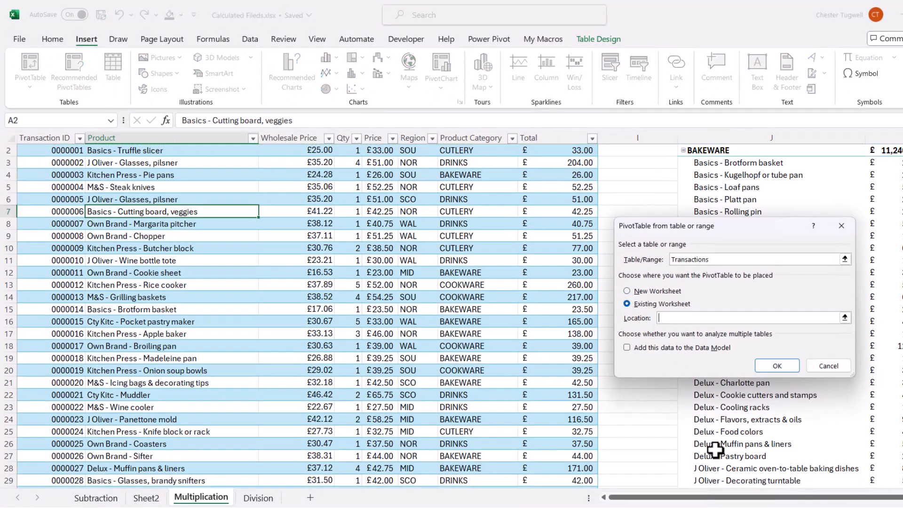
drag(728, 497, 758, 498)
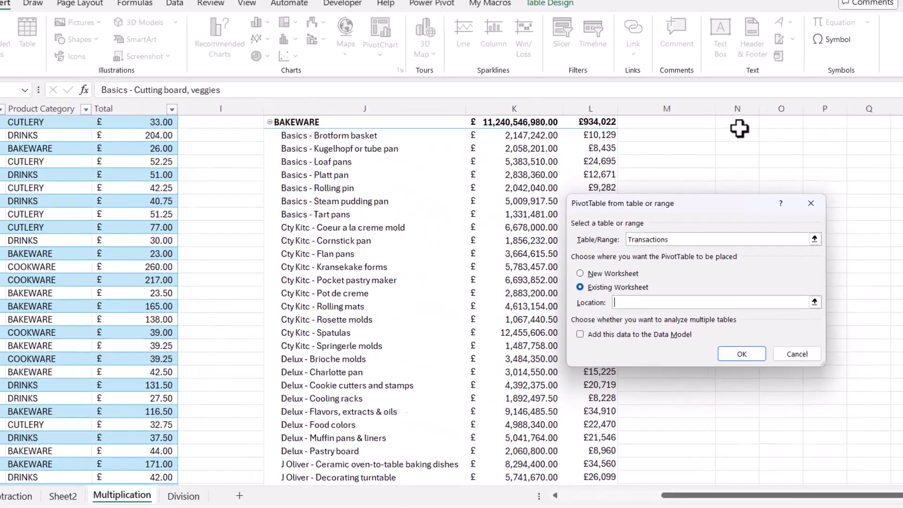
click(739, 129)
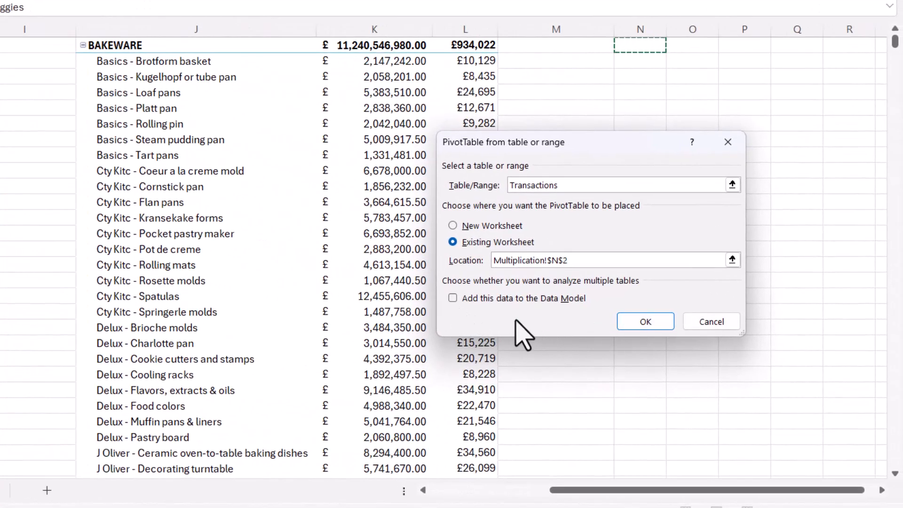
click(452, 299)
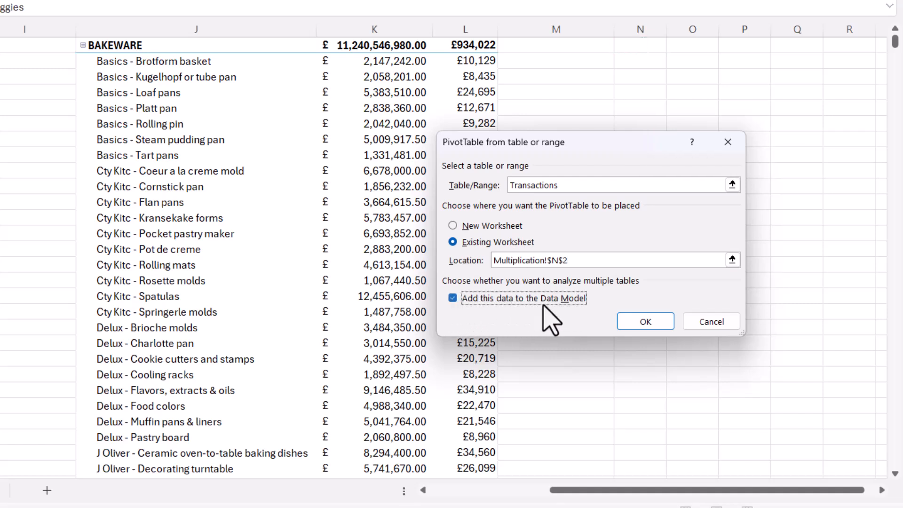
click(645, 322)
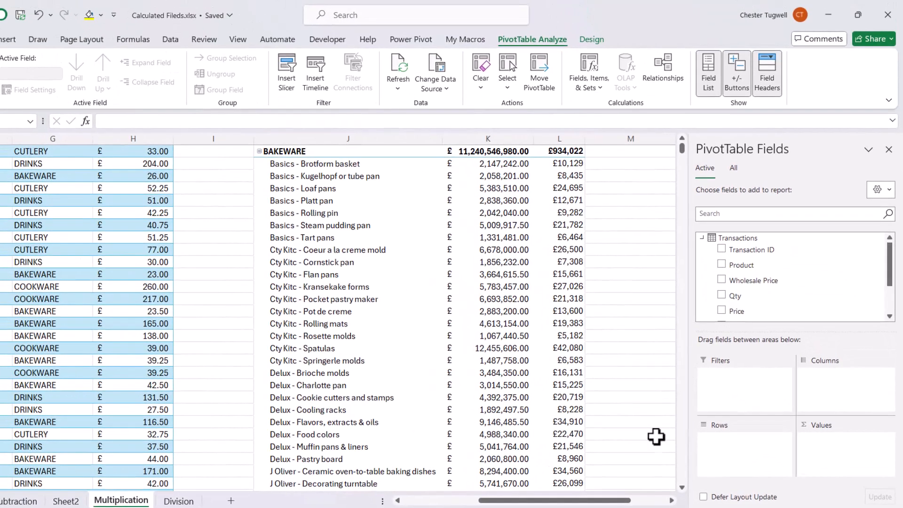
Add Product Category with Product nested beneath as rows, then look for Fields, Items & Sets options.
click(672, 500)
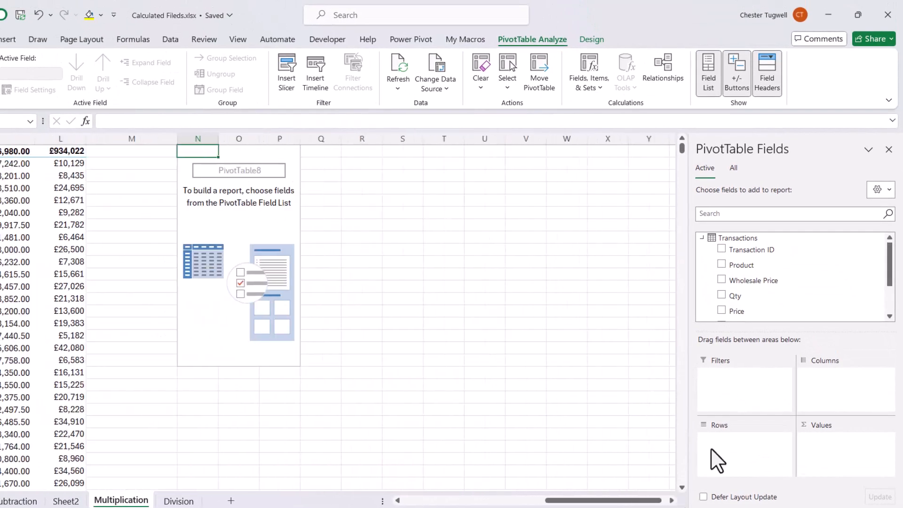
drag(892, 271, 890, 311)
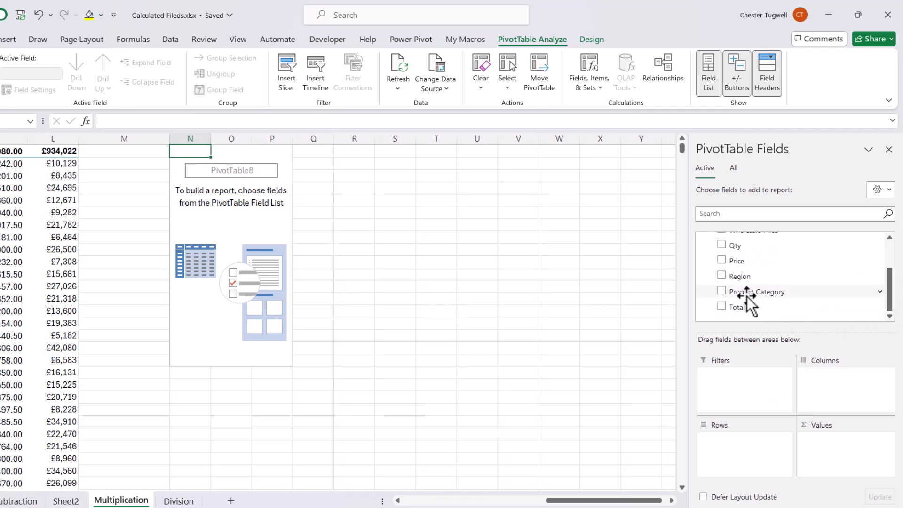
click(722, 292)
scroll(875, 283, up, 3)
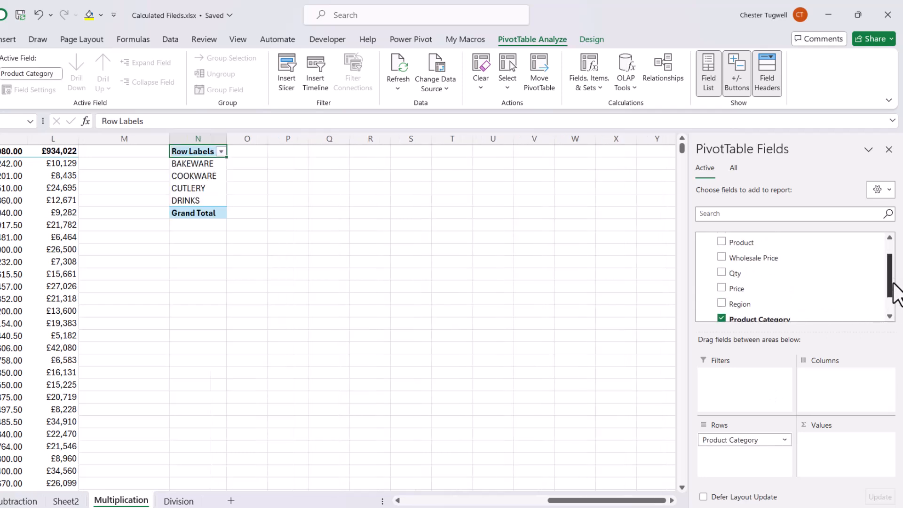
click(721, 257)
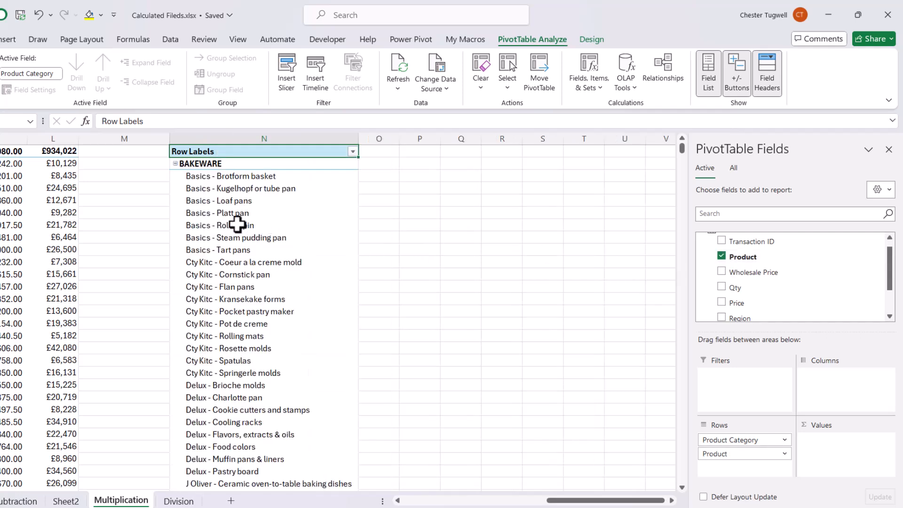
click(240, 225)
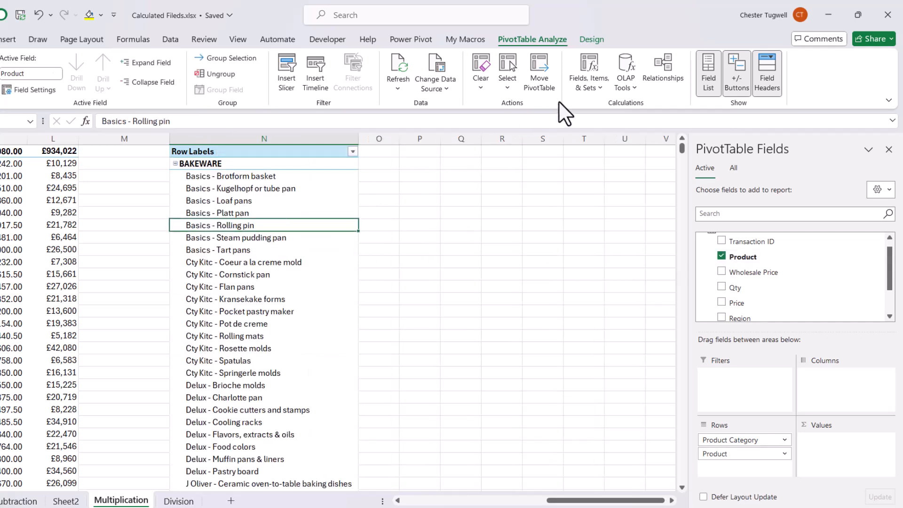
click(582, 83)
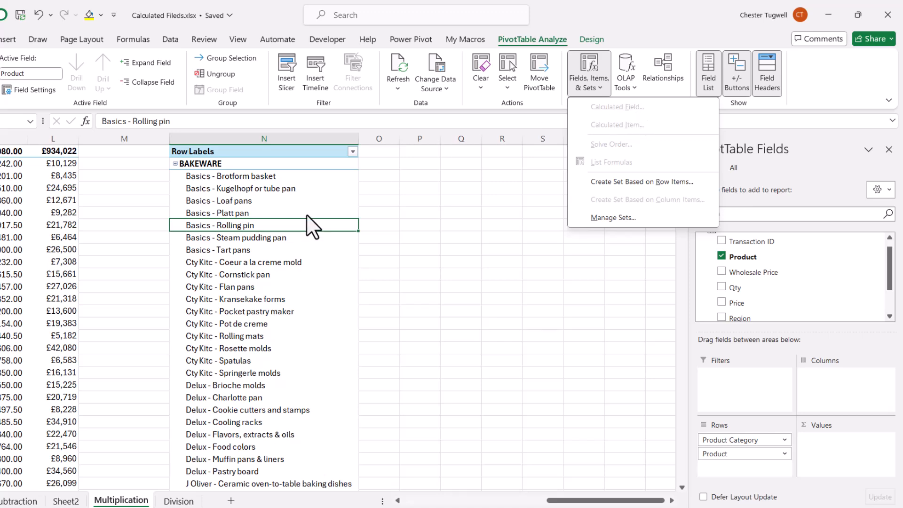
Dismiss the unavailable calculated-field menu and go to the Power Pivot tools instead.
click(281, 213)
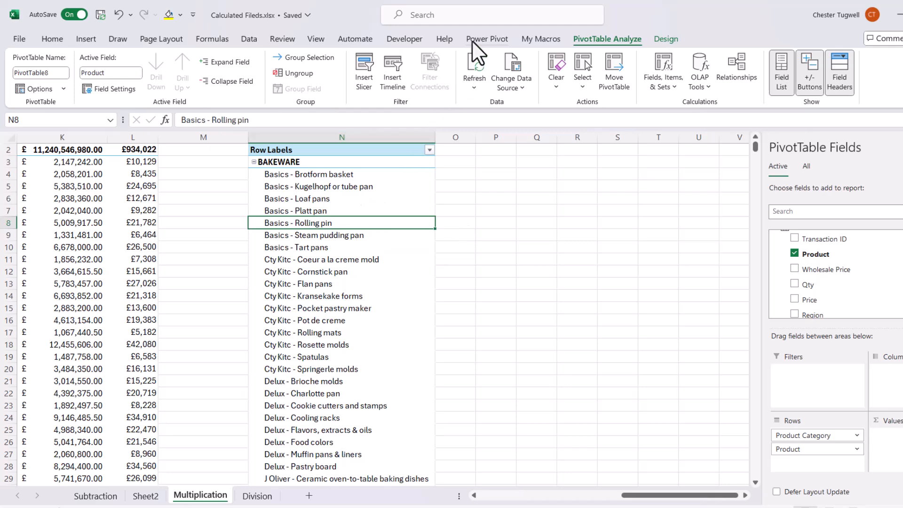
click(472, 41)
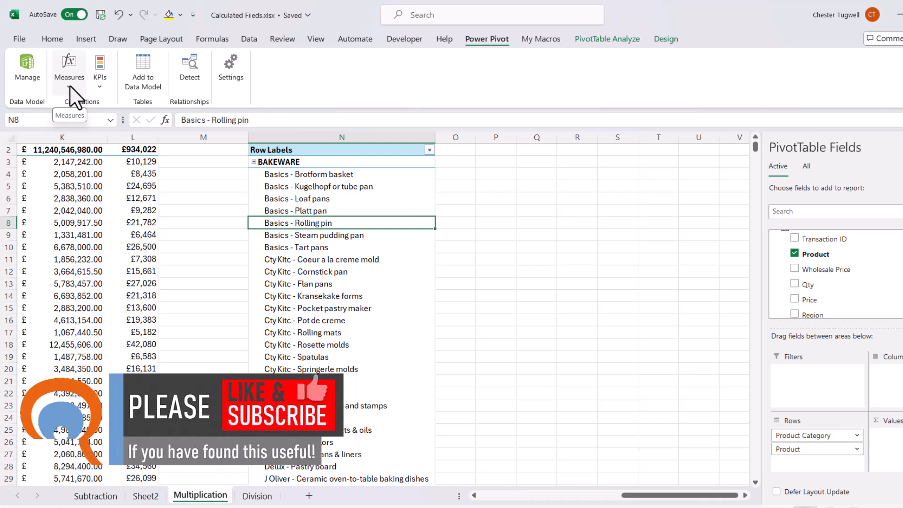
Start a new measure on the Transactions table and name it Variance.
click(70, 86)
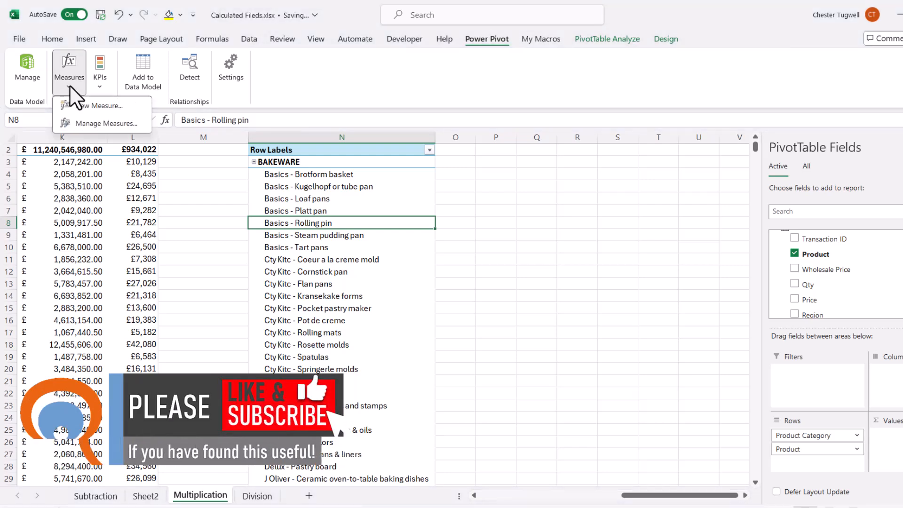
click(83, 104)
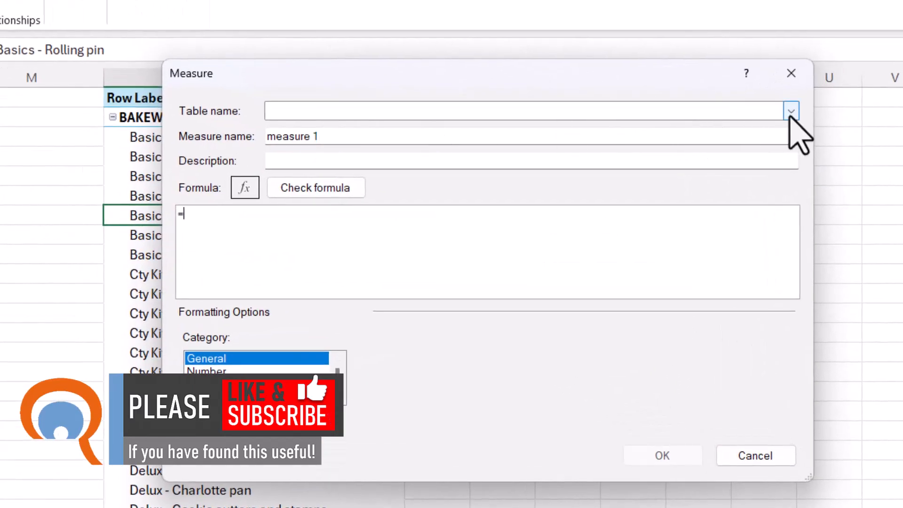
click(791, 111)
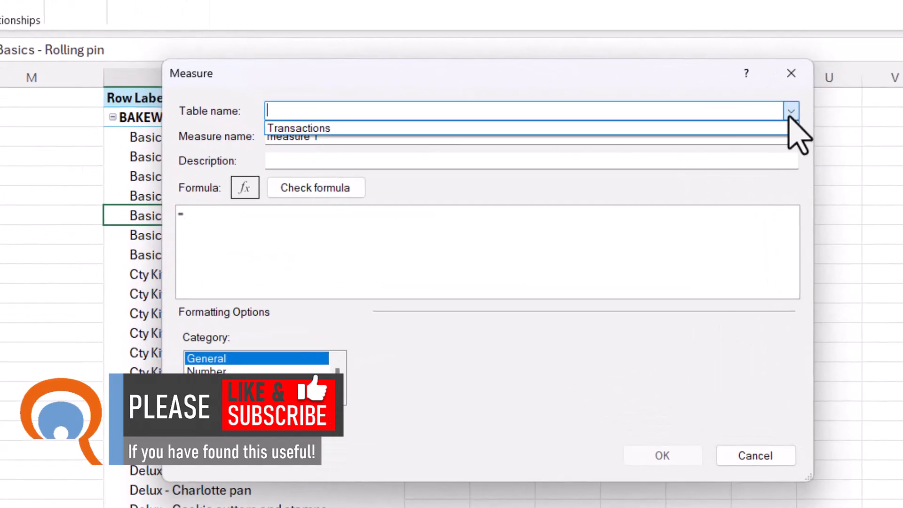
click(307, 127)
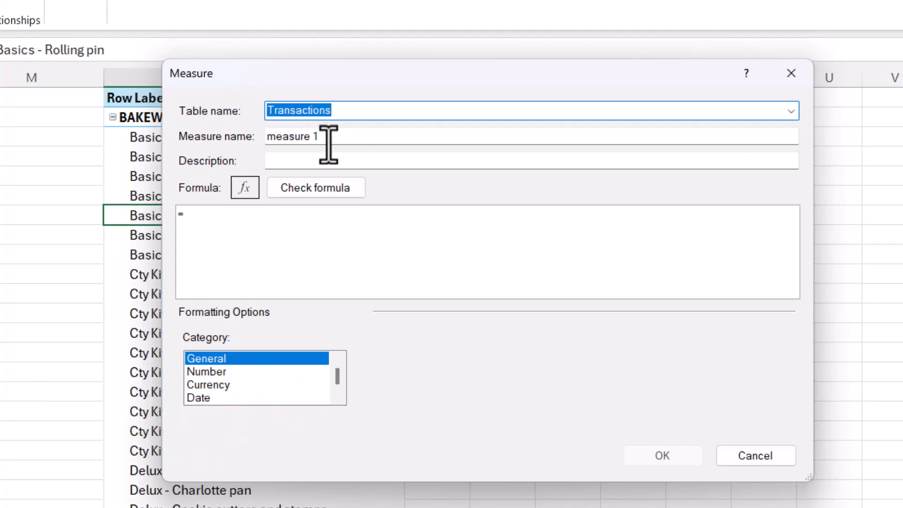
drag(329, 136, 233, 136)
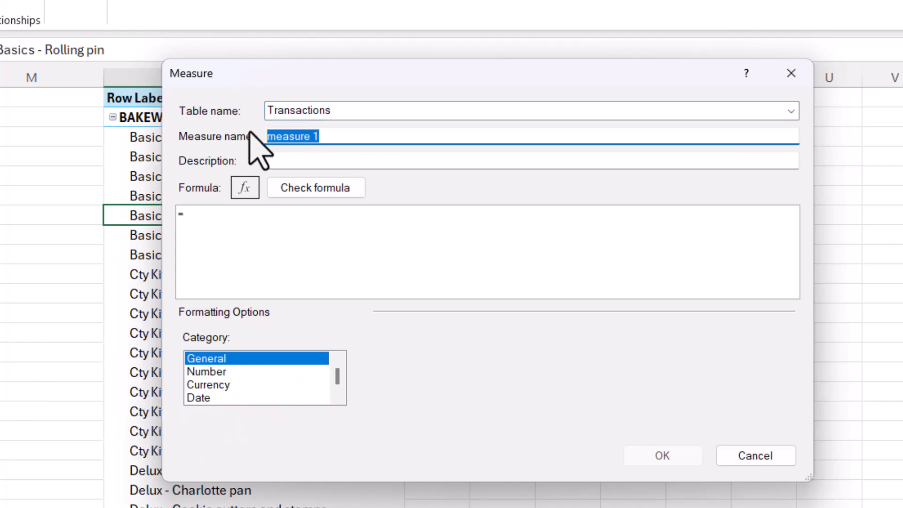
text(Variance)
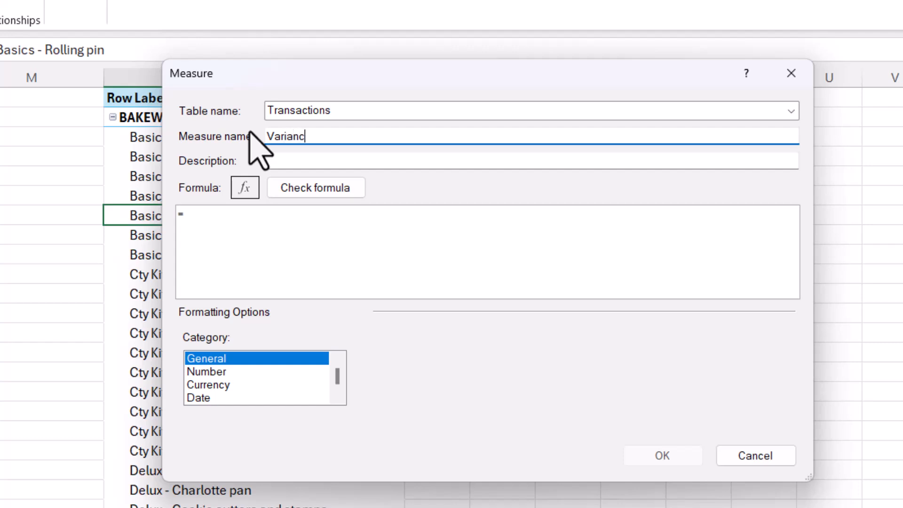
Enter the formula =SUMX(Transactions,Transactions[Qty]*Transactions[Price]).
click(205, 226)
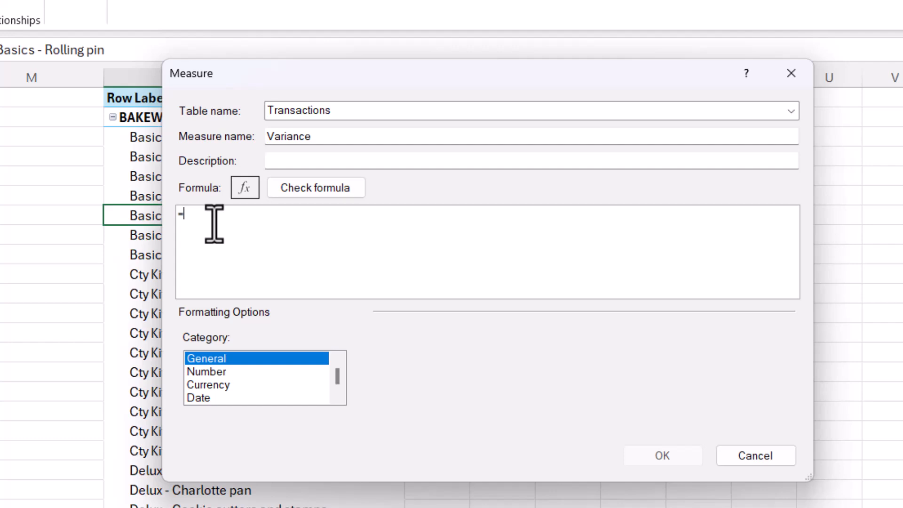
text(SUMX)
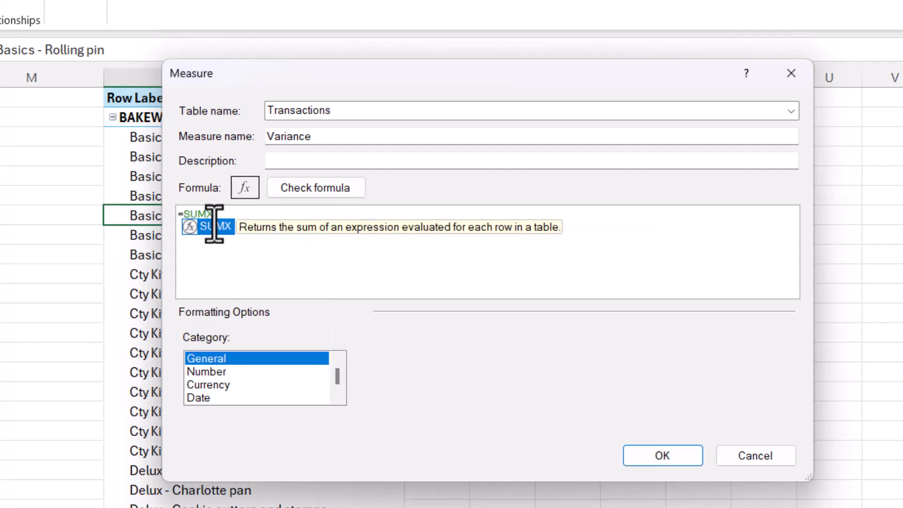
text(()
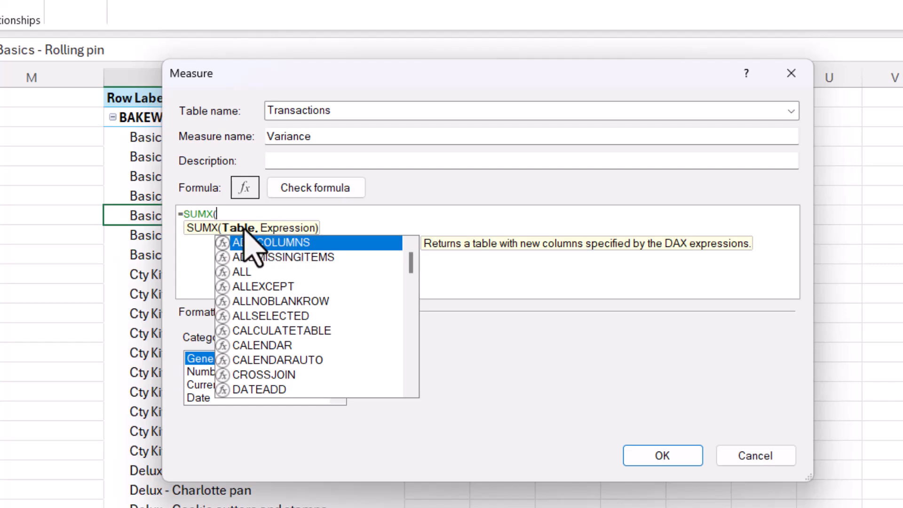
text(tr)
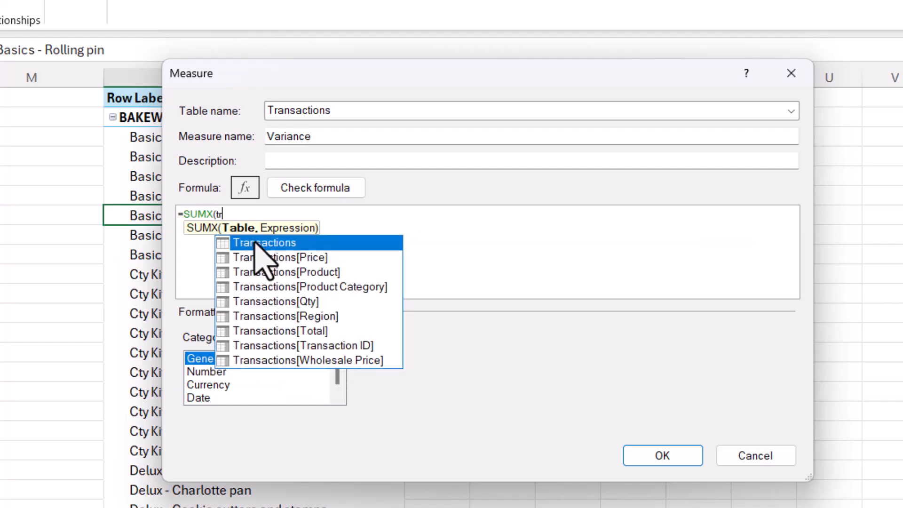
double_click(264, 243)
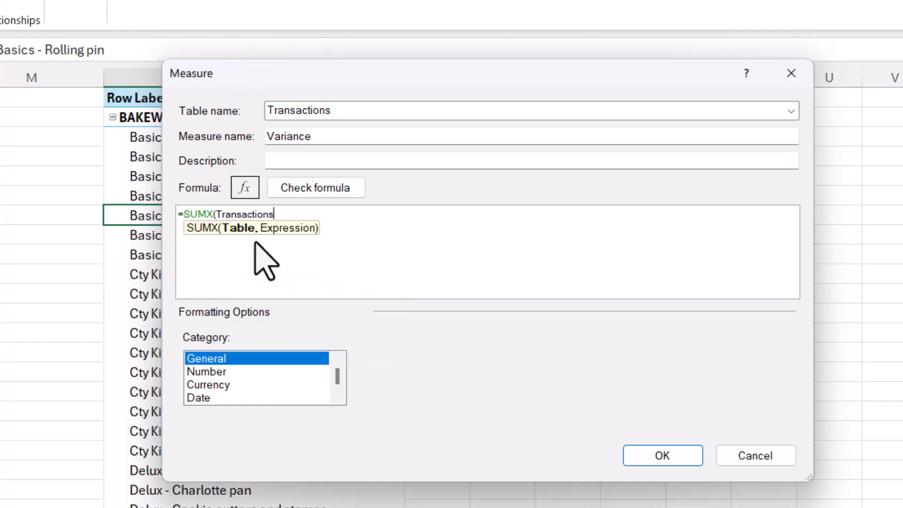
text(,)
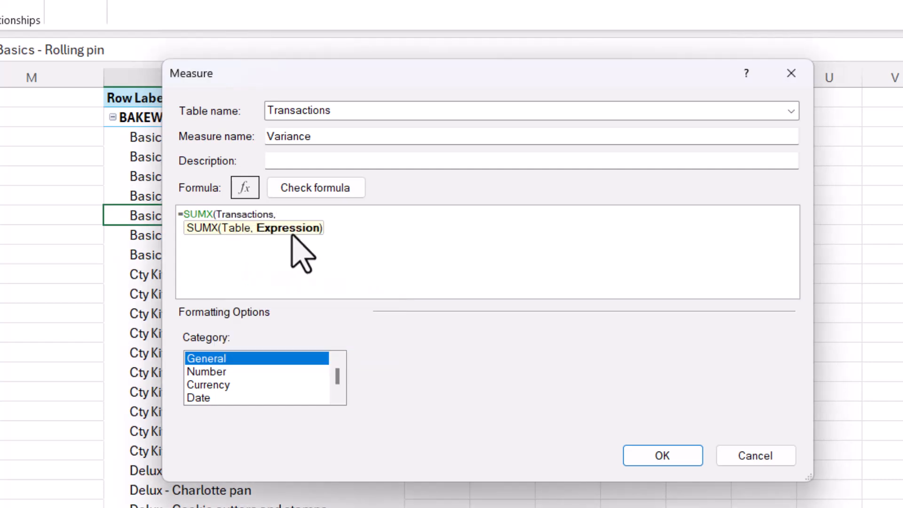
text(tra)
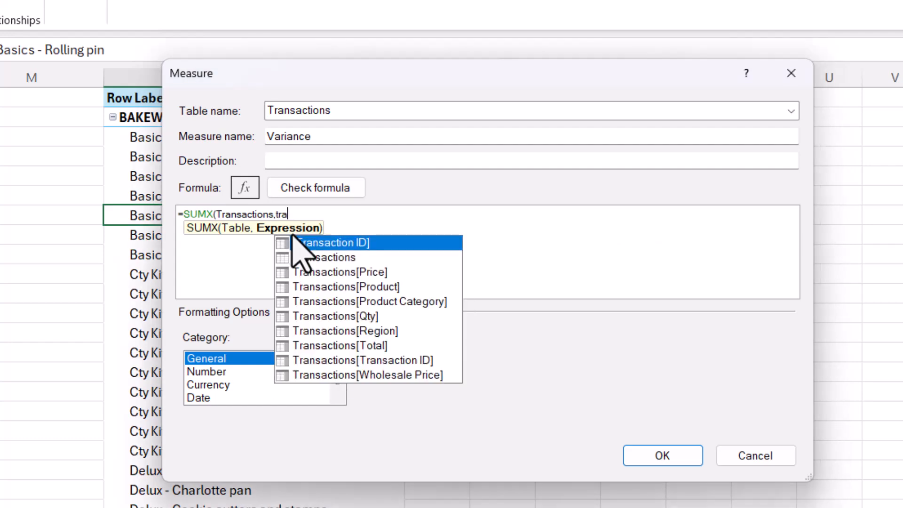
double_click(329, 316)
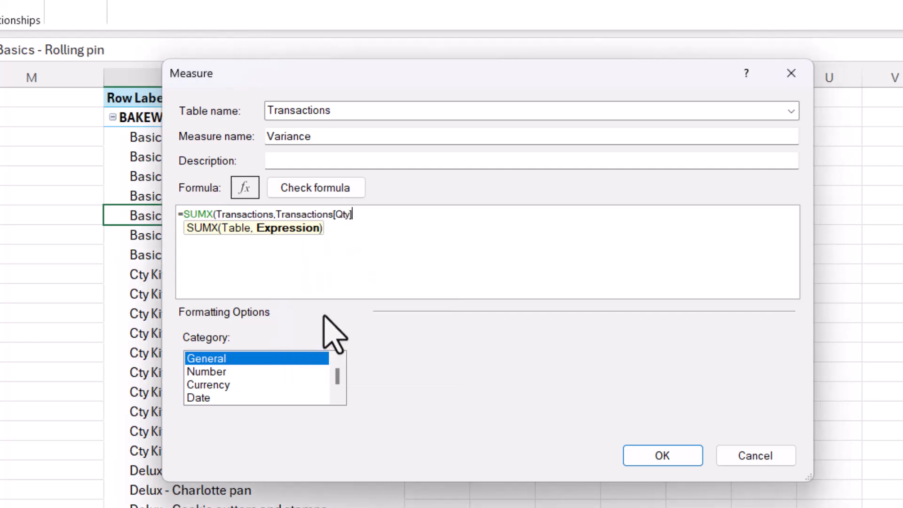
text(*Tra)
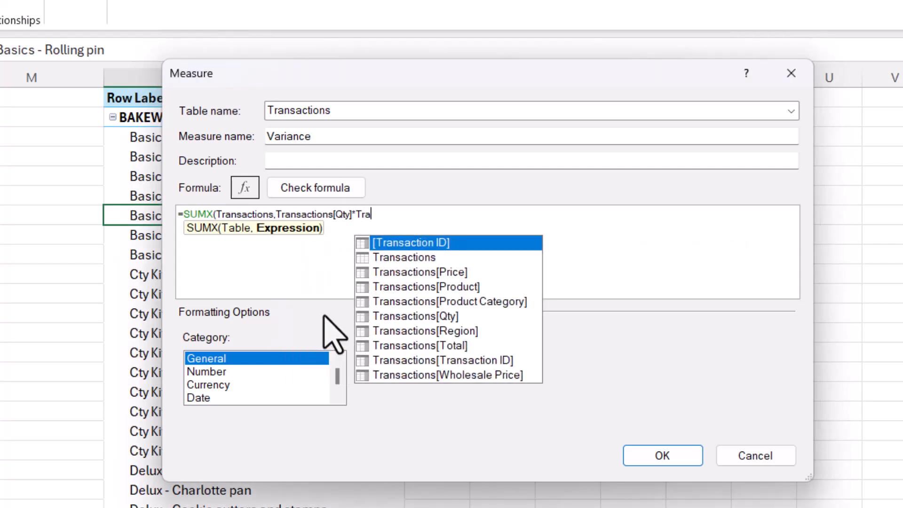
double_click(420, 273)
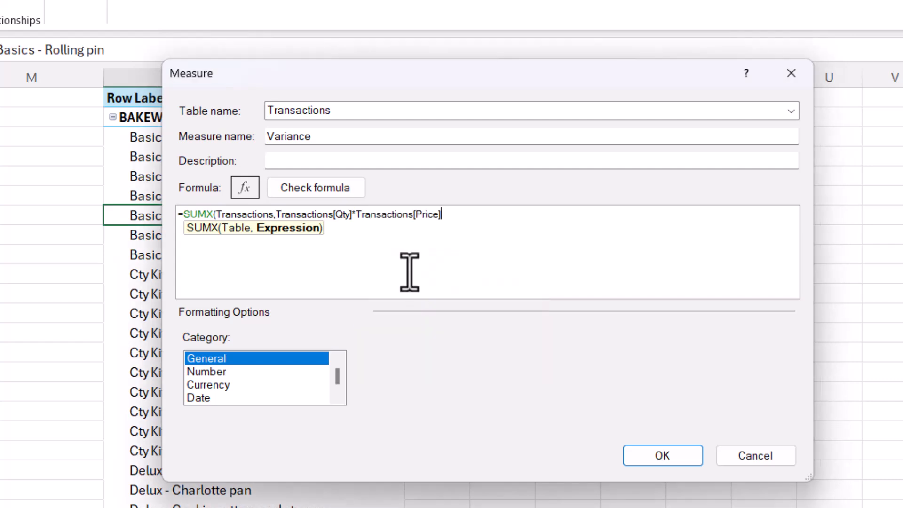
text())
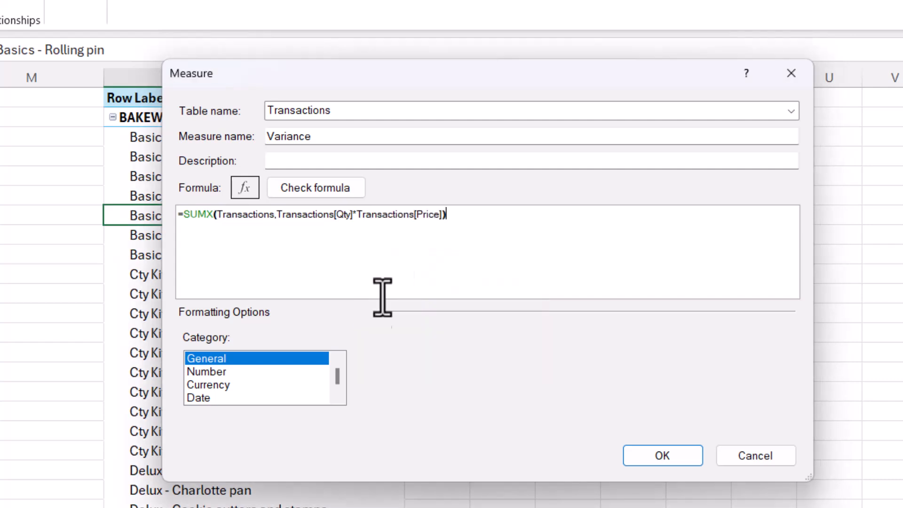
Format Variance as £ currency with 0 decimals and add the measure to the pivot.
click(214, 387)
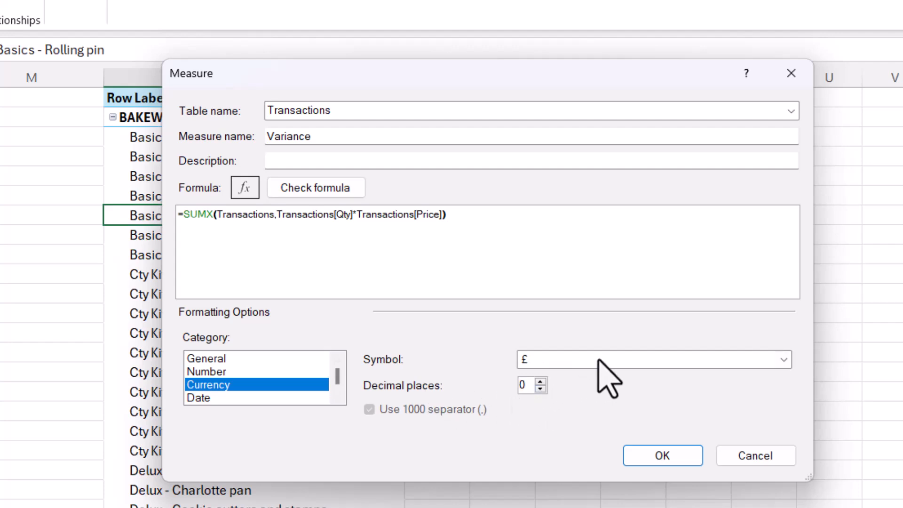
click(663, 455)
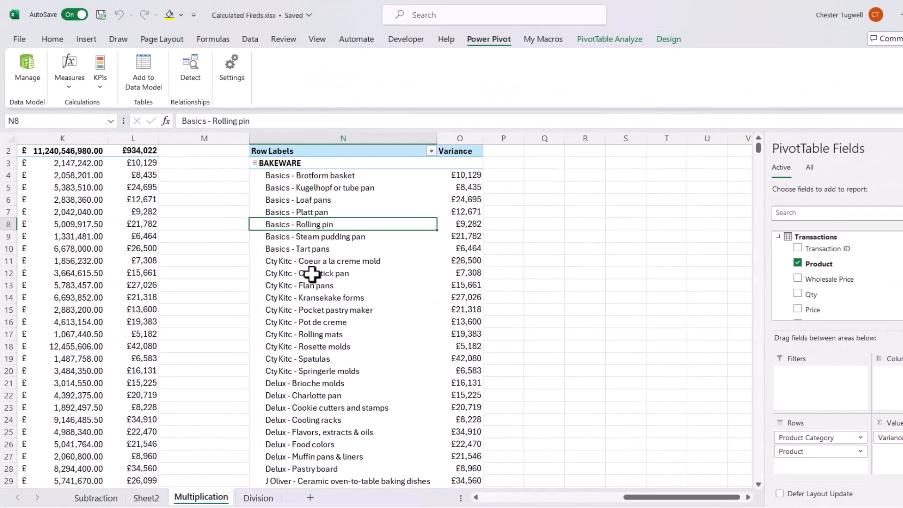
drag(706, 500, 678, 500)
scroll(417, 233, up, 1)
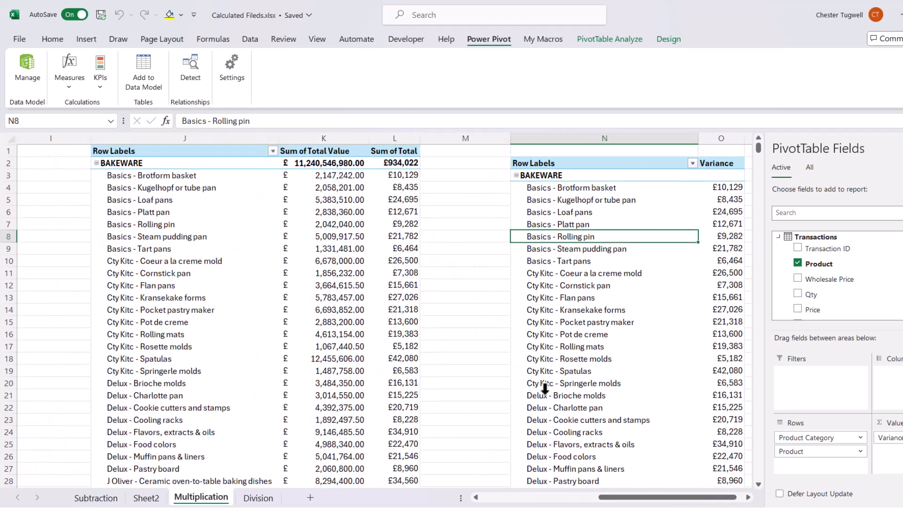
drag(674, 498, 573, 487)
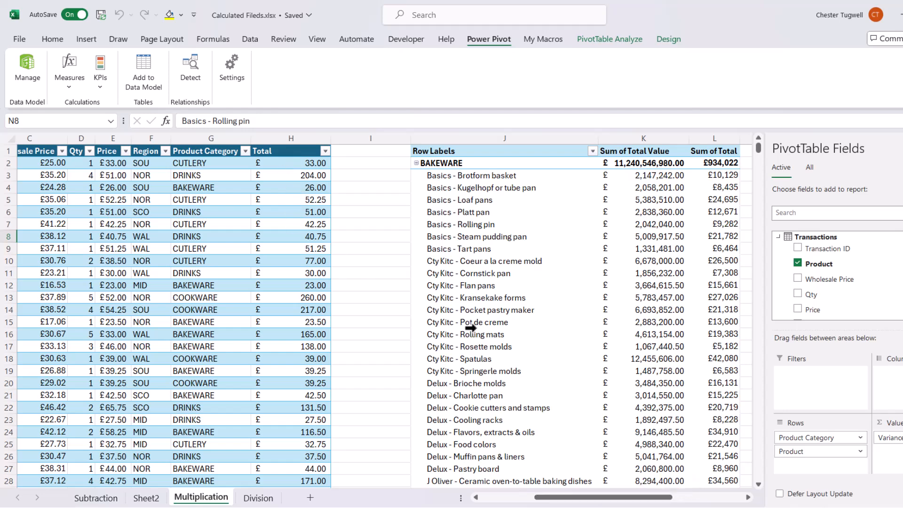
drag(667, 499, 720, 499)
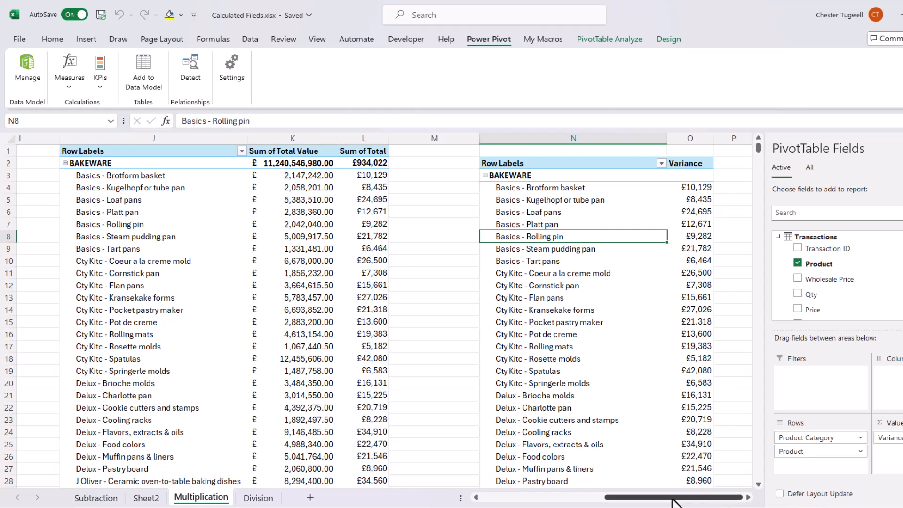
drag(676, 500, 587, 500)
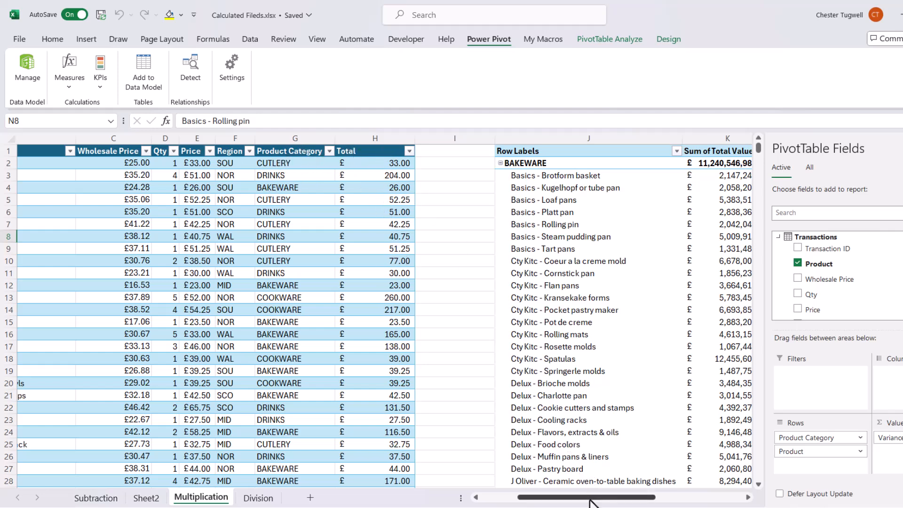
drag(596, 498, 657, 500)
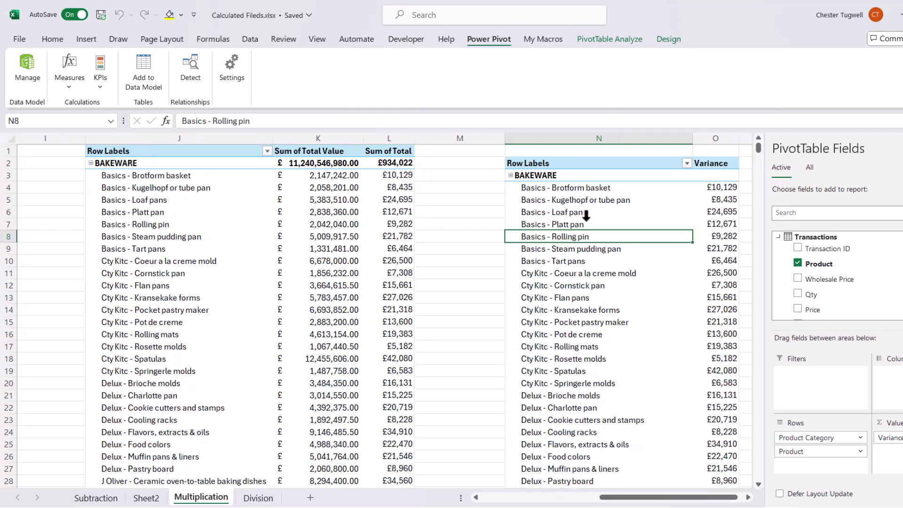
click(586, 225)
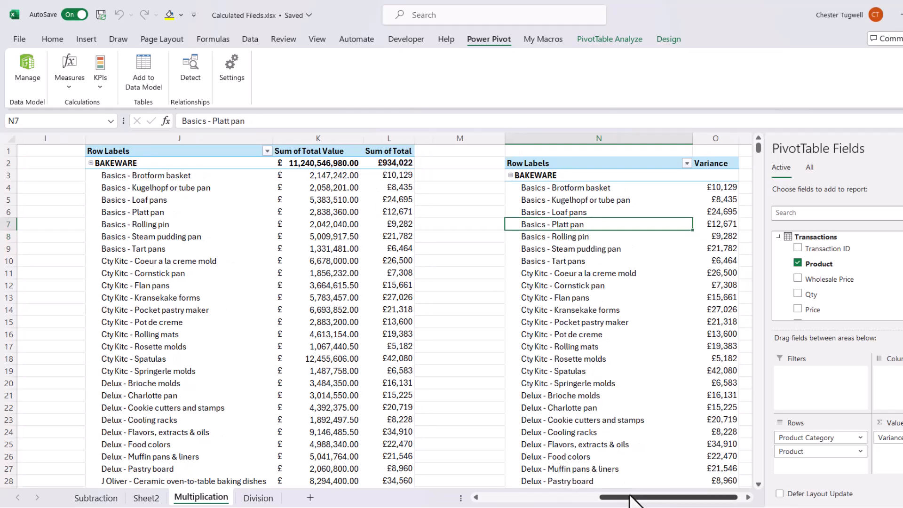
drag(614, 498, 536, 499)
click(116, 215)
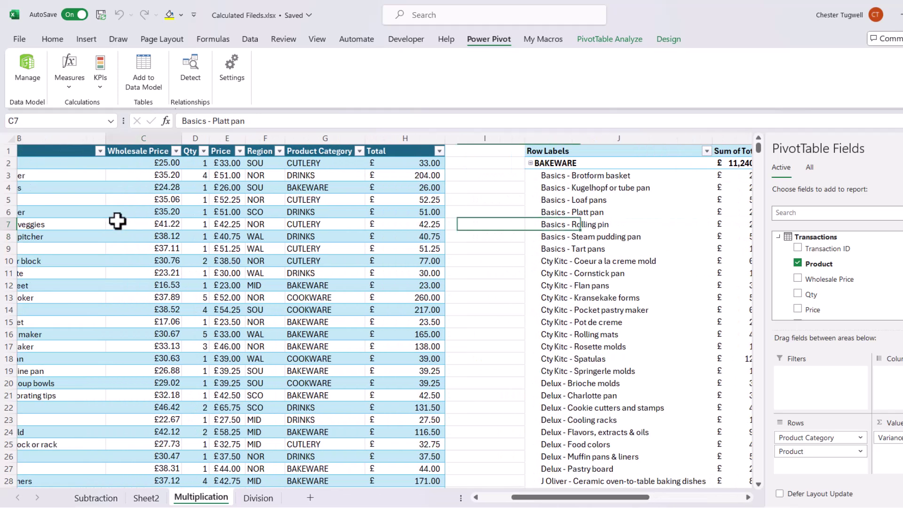
click(85, 40)
click(30, 71)
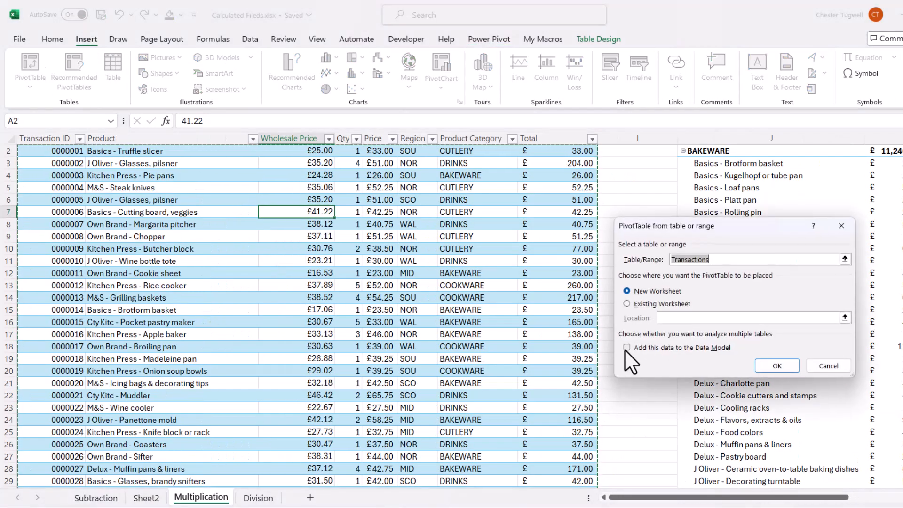
click(828, 366)
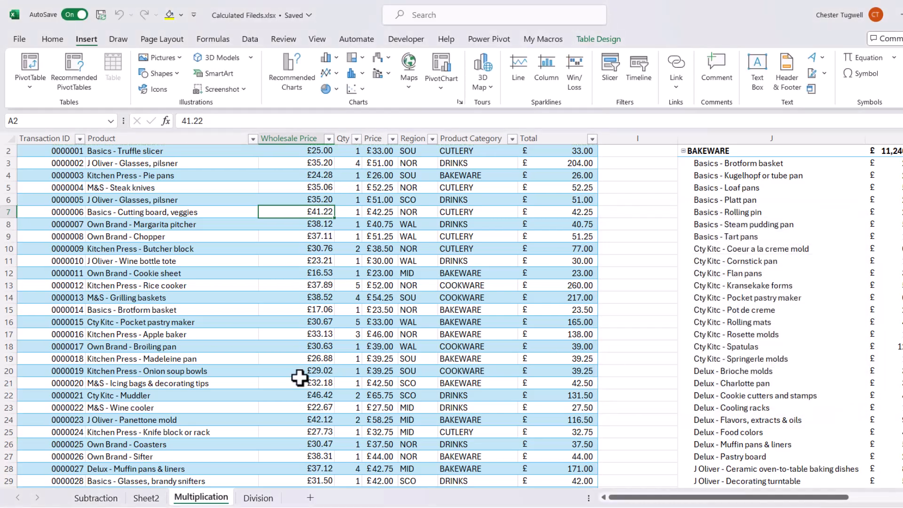
Convert the Division sheet's budget data into a table with headers.
click(259, 498)
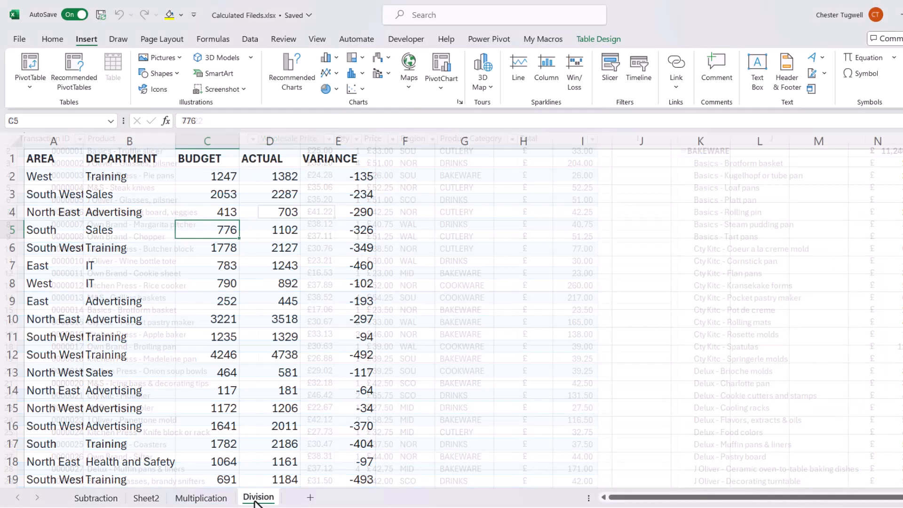
click(163, 213)
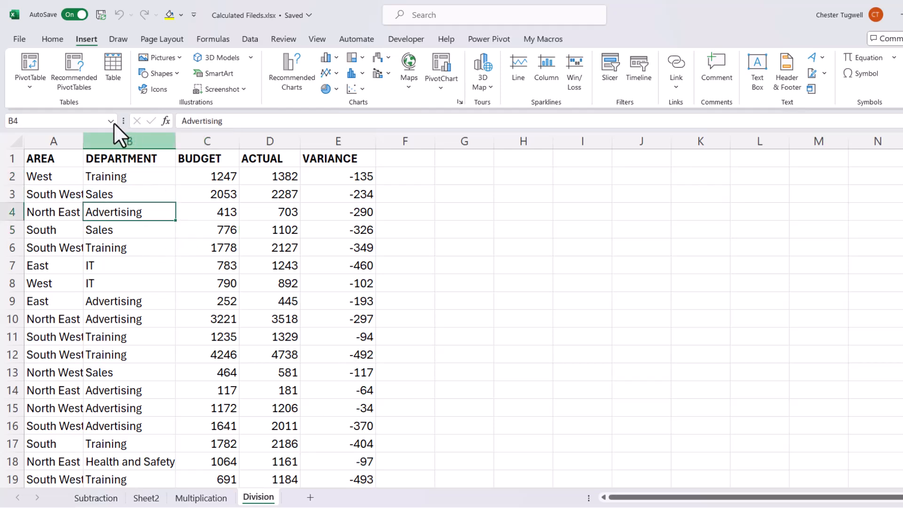
click(112, 67)
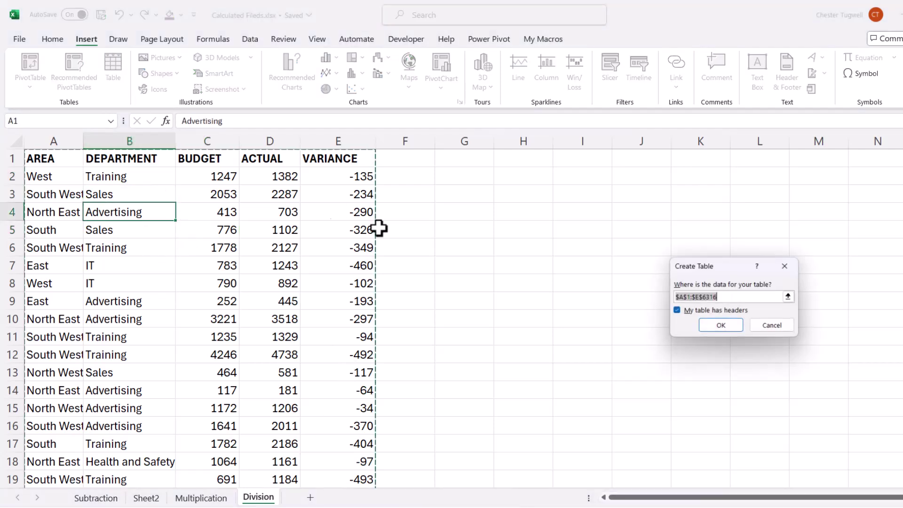
click(718, 327)
Rename the table Accounts and return to its data to begin a PivotTable.
click(43, 73)
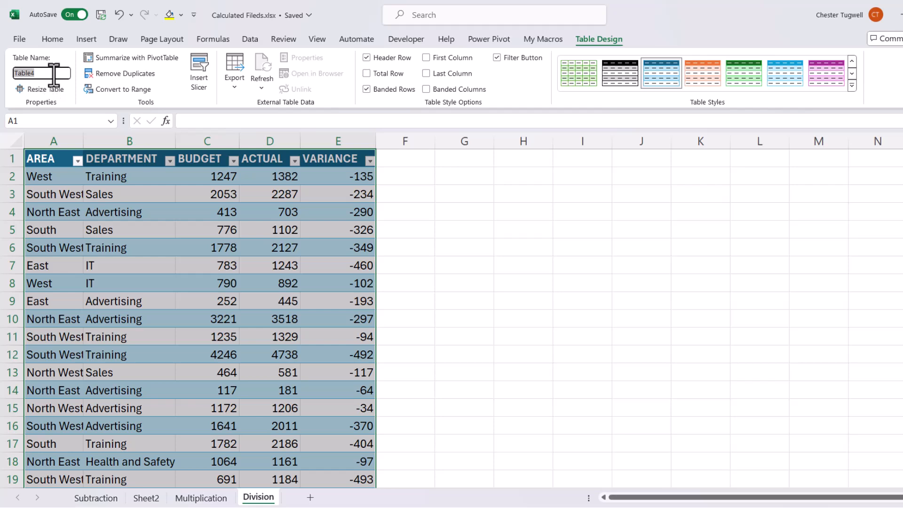
text(Accounts)
key(Return)
click(152, 194)
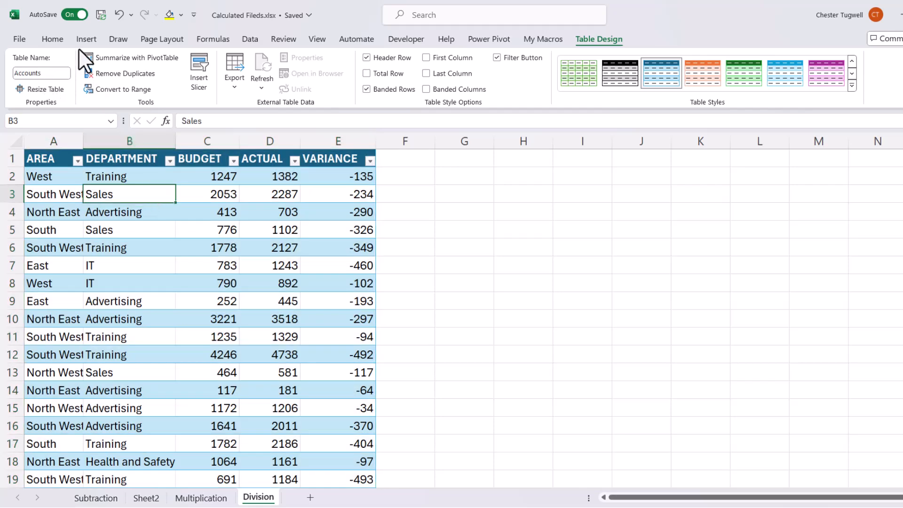
click(87, 38)
Create a PivotTable from Accounts on the existing sheet at H1, added to the Data Model.
click(35, 67)
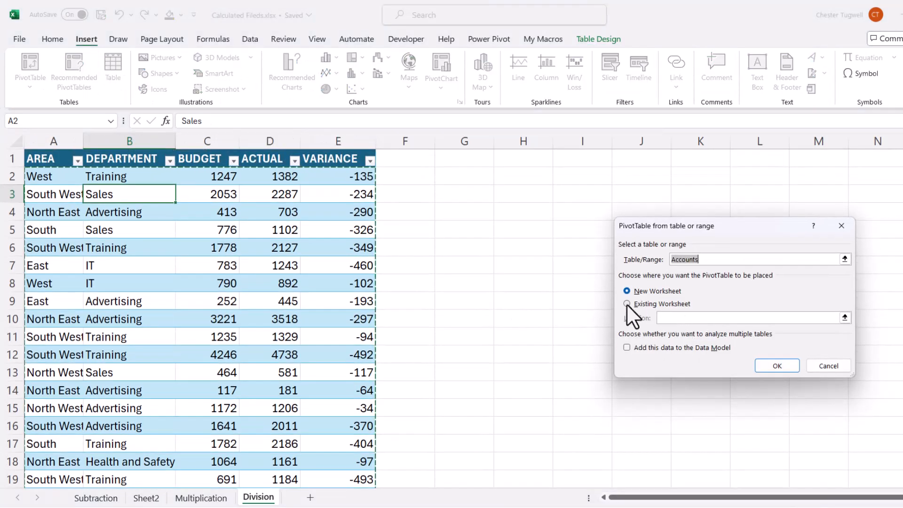
click(627, 305)
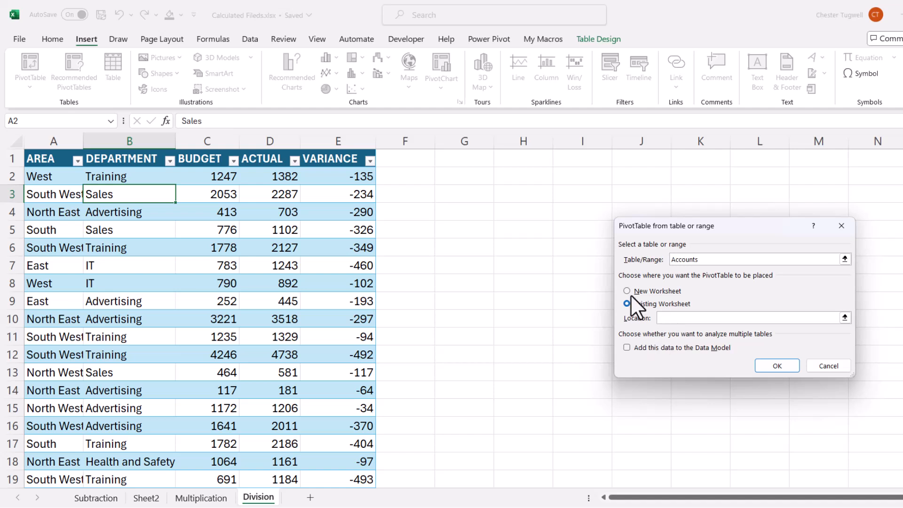
click(541, 157)
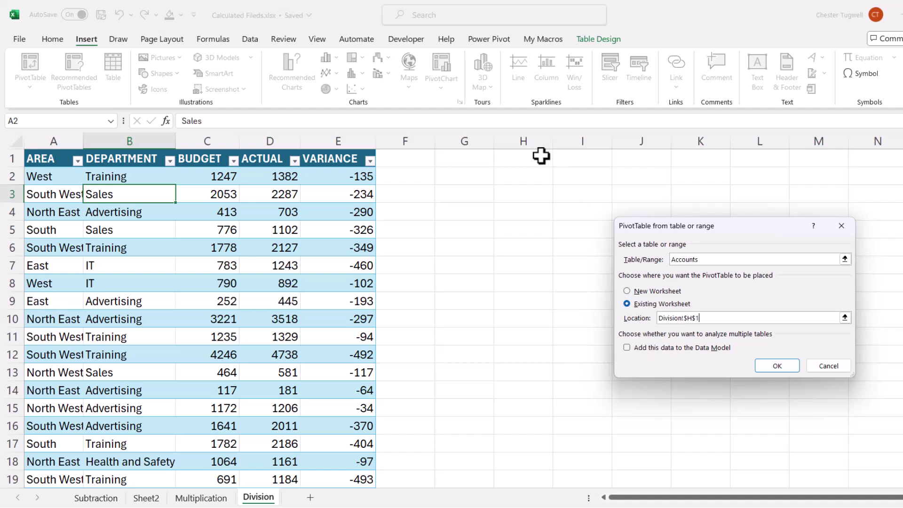
click(628, 346)
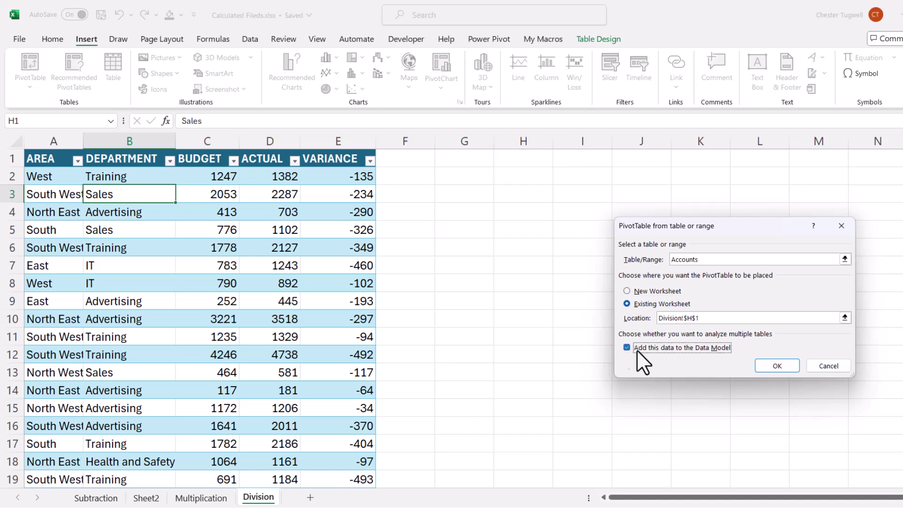
click(775, 365)
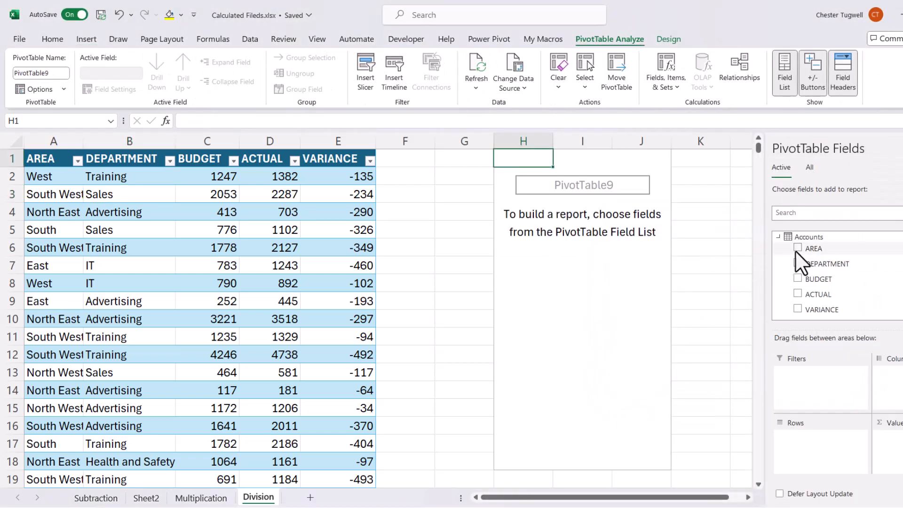
List AREA as rows with DEPARTMENT nested beneath each area.
click(798, 250)
click(797, 265)
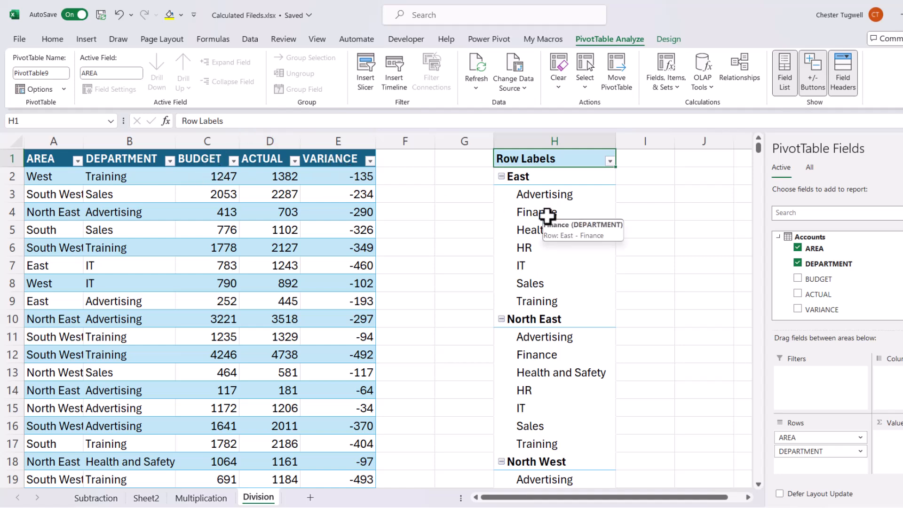
click(549, 216)
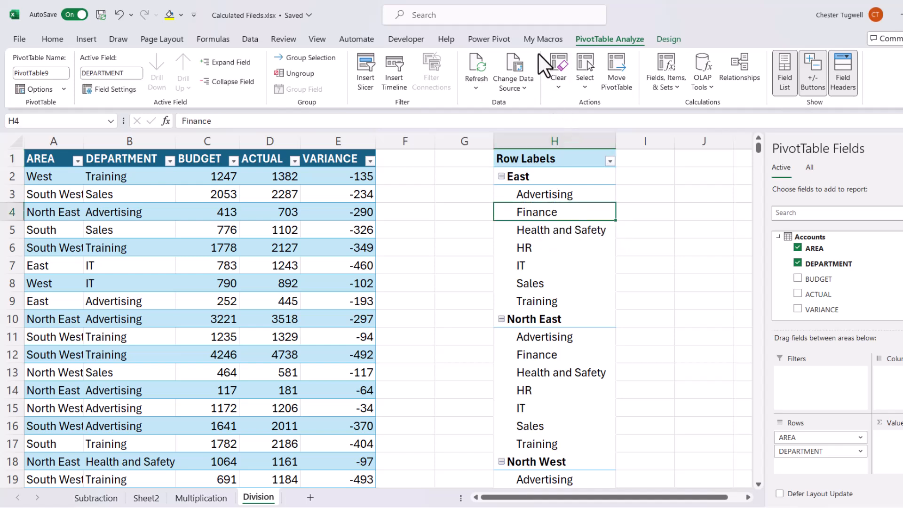
Start a new Power Pivot measure on the Accounts table named % Variance.
click(487, 40)
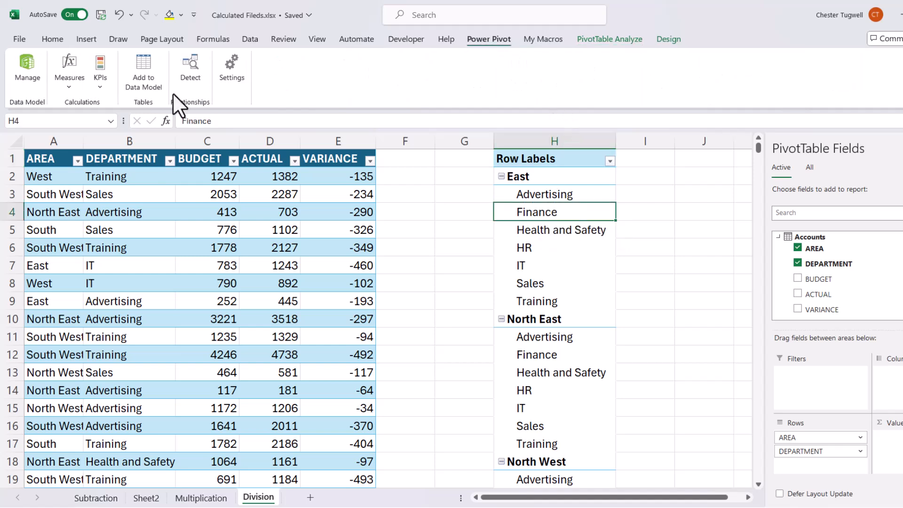
click(69, 77)
click(99, 106)
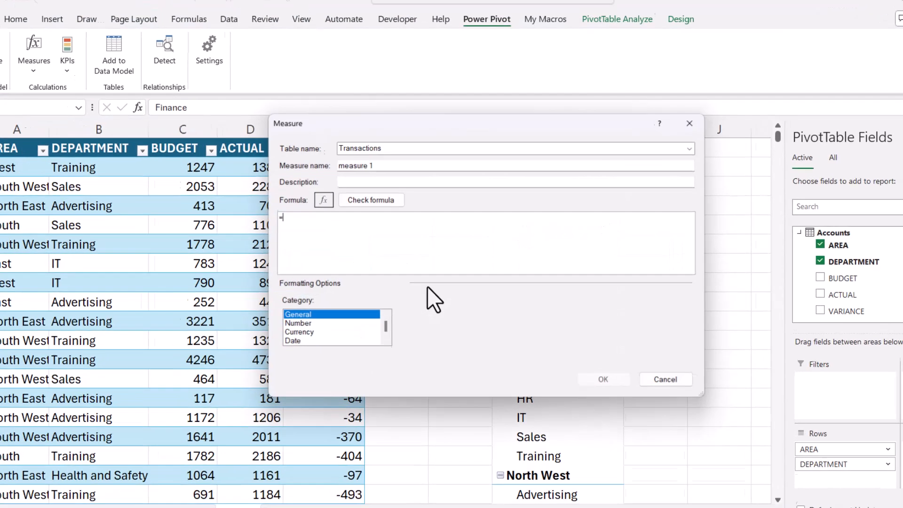
click(688, 149)
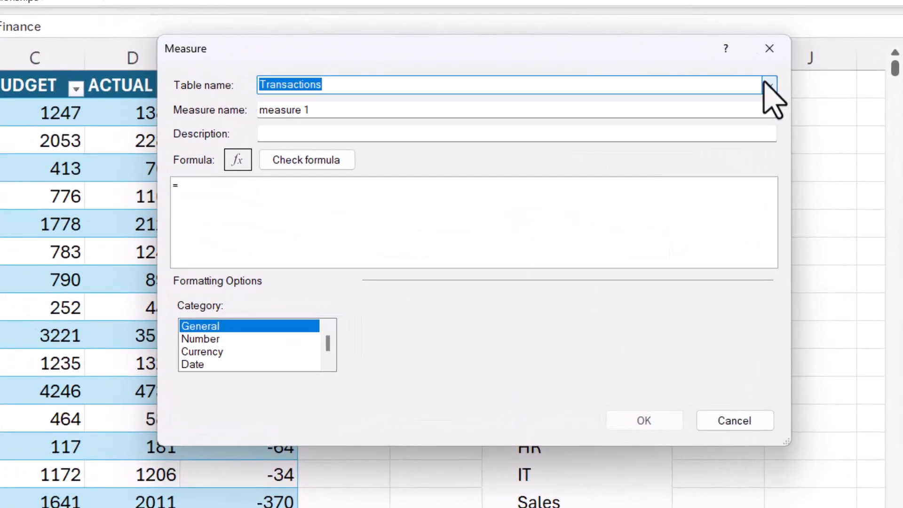
click(768, 86)
click(346, 114)
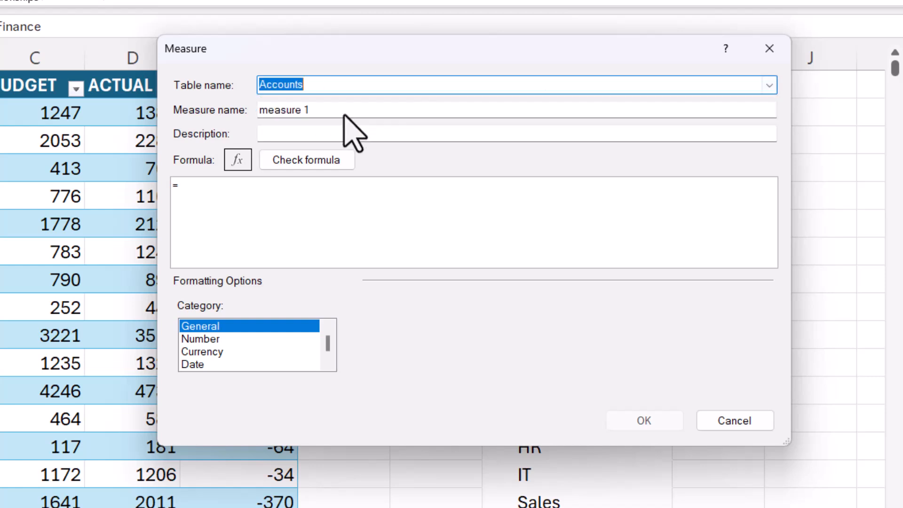
drag(343, 110, 251, 111)
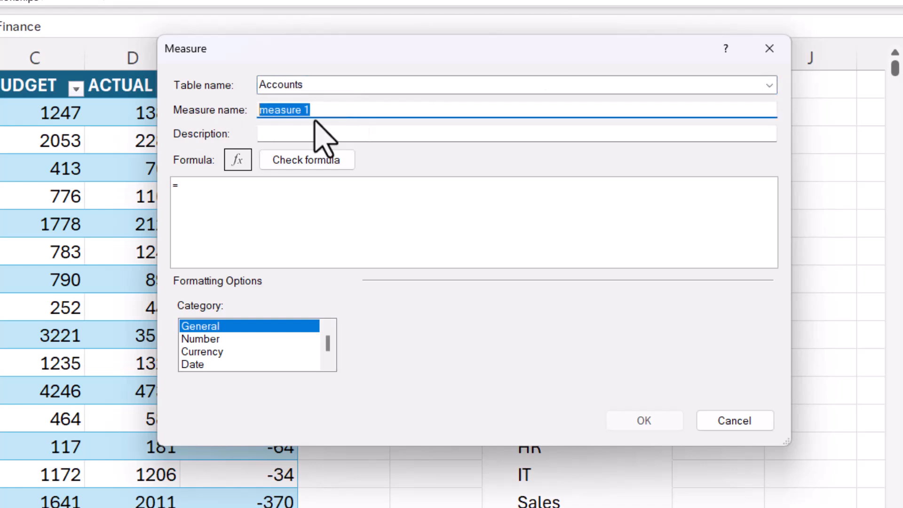
text(% Variance)
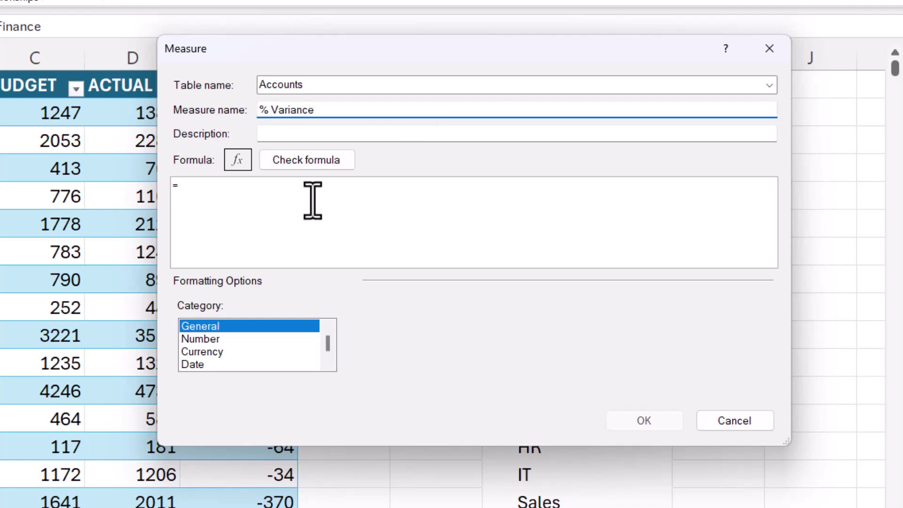
Enter =AVERAGEX(Accounts,Accounts[VARIANCE]/Accounts[BUDGET]) and save the measure.
click(284, 215)
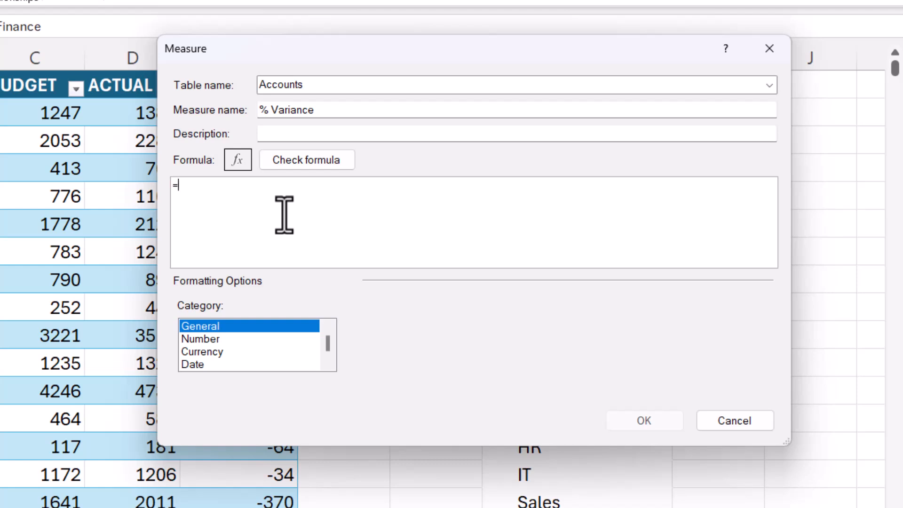
text(aver)
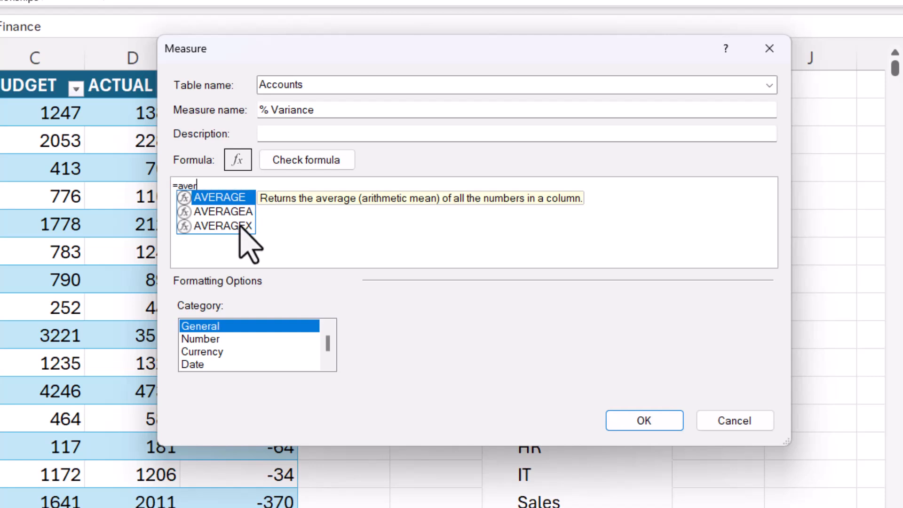
click(223, 226)
double_click(223, 226)
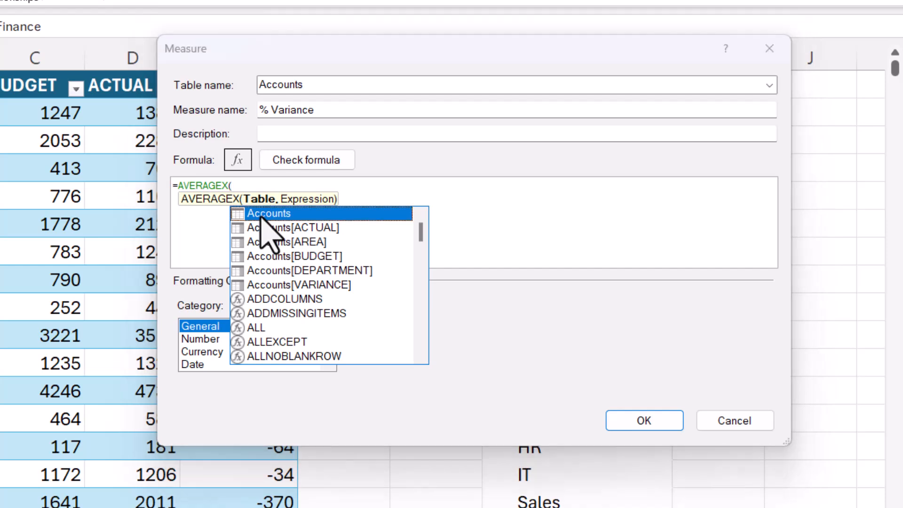
double_click(268, 213)
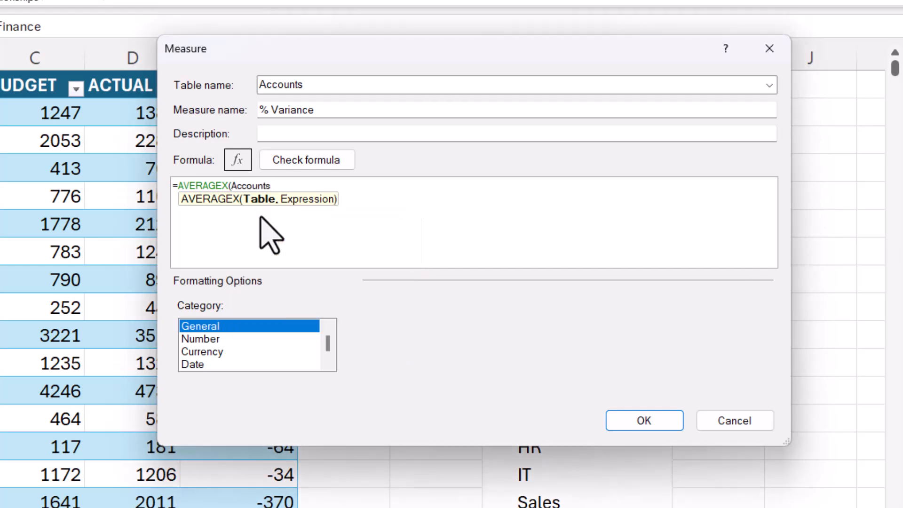
text(,)
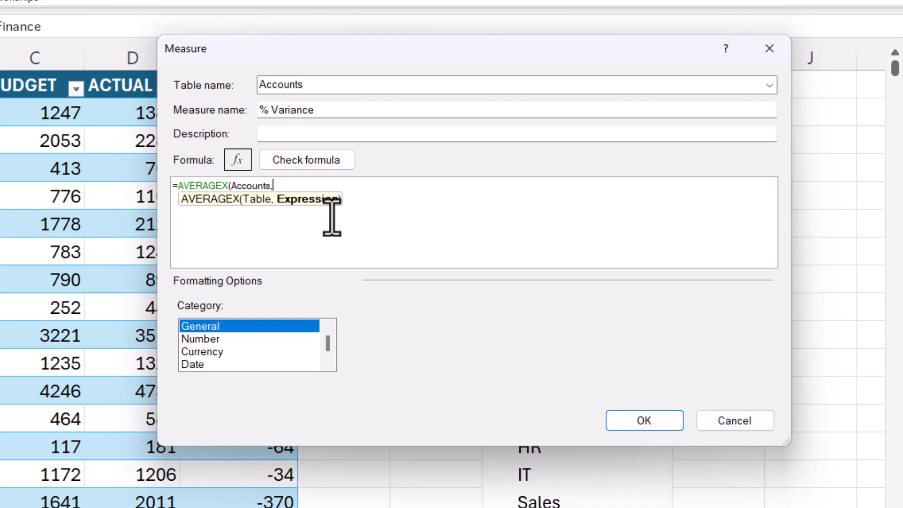
text(acc)
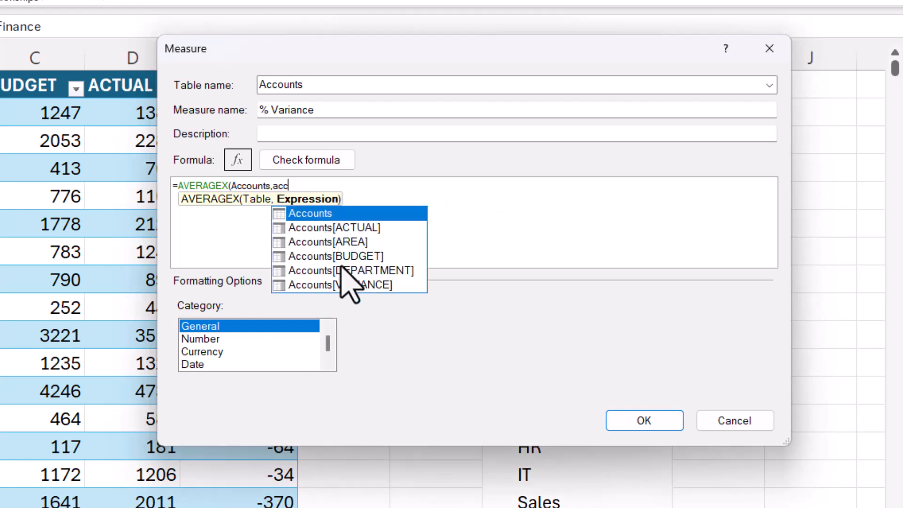
double_click(340, 285)
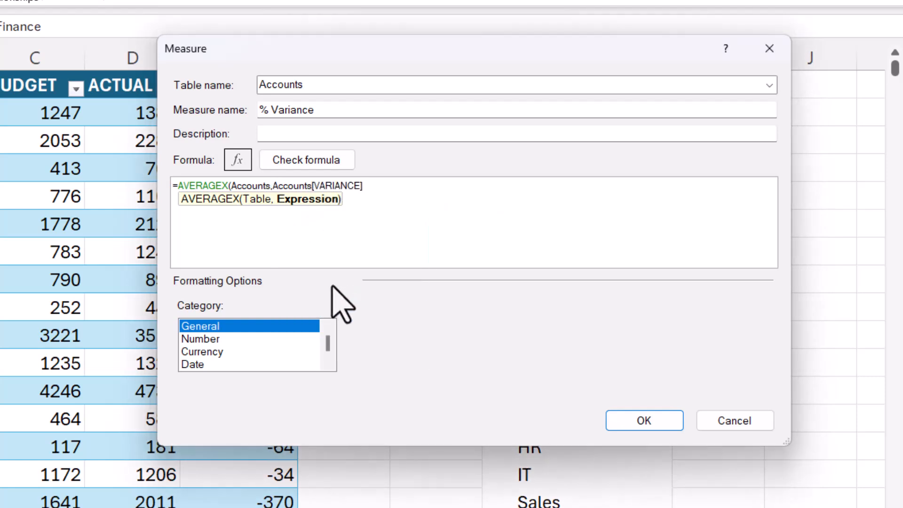
text(/ac)
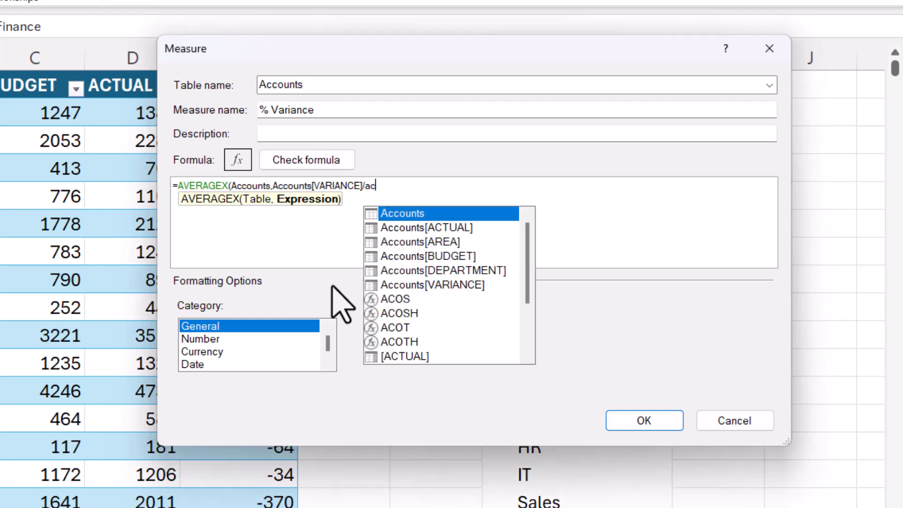
double_click(428, 255)
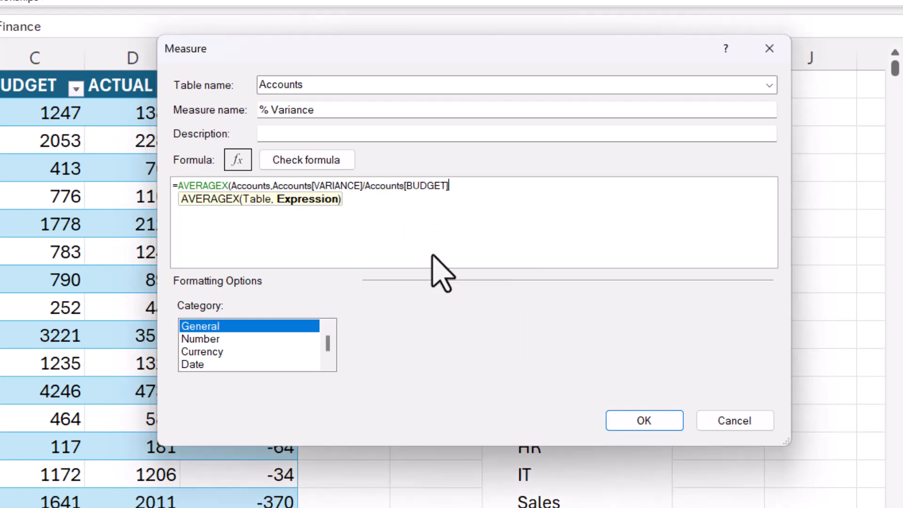
text())
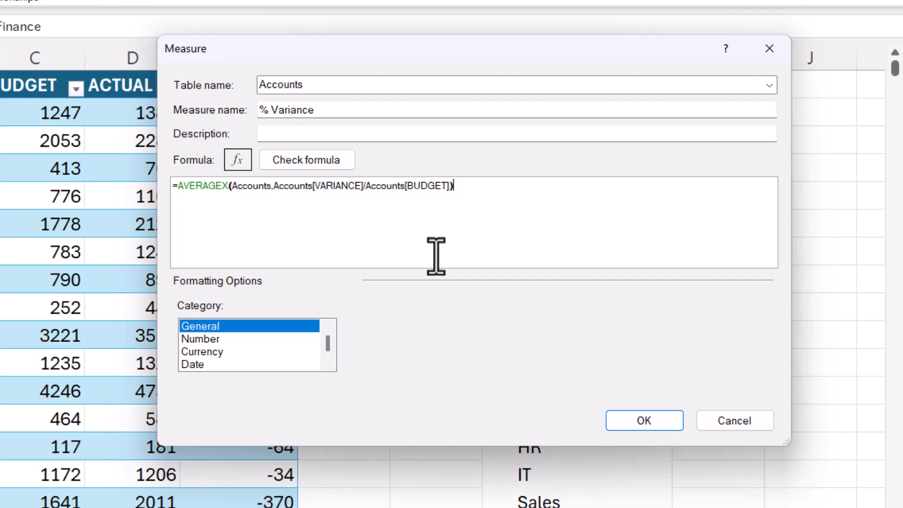
click(643, 422)
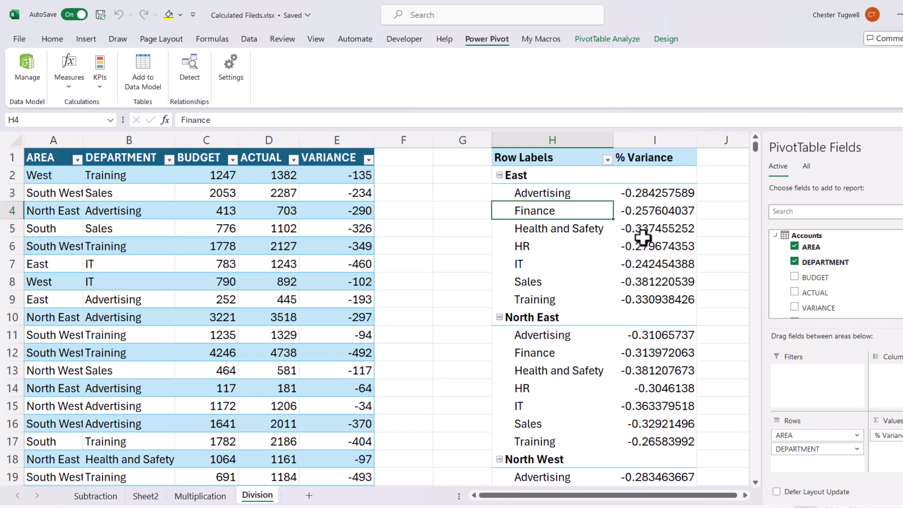
Format the pivot's % Variance values as Percentage with 2 decimal places.
click(642, 192)
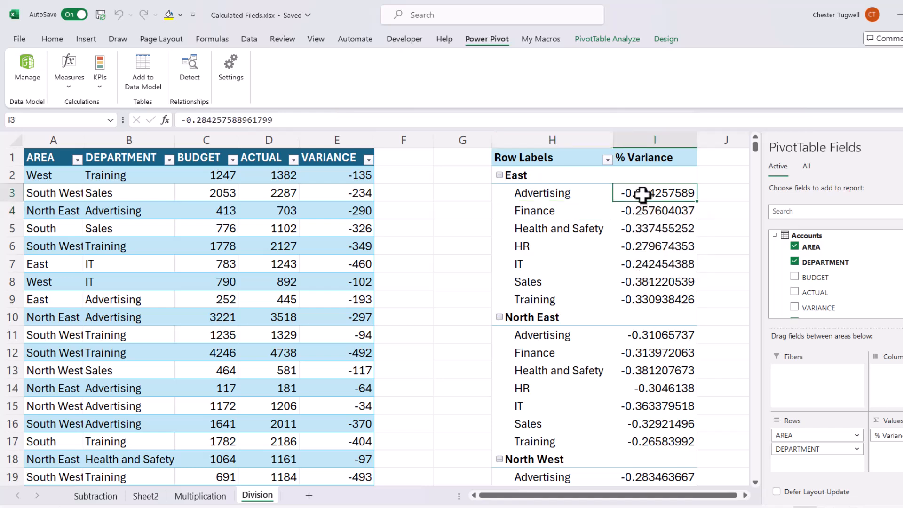
right_click(641, 192)
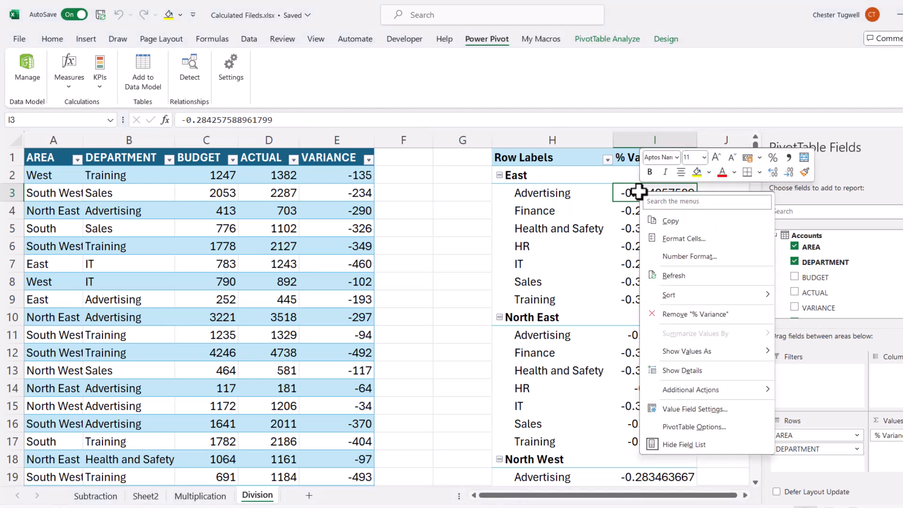
click(663, 256)
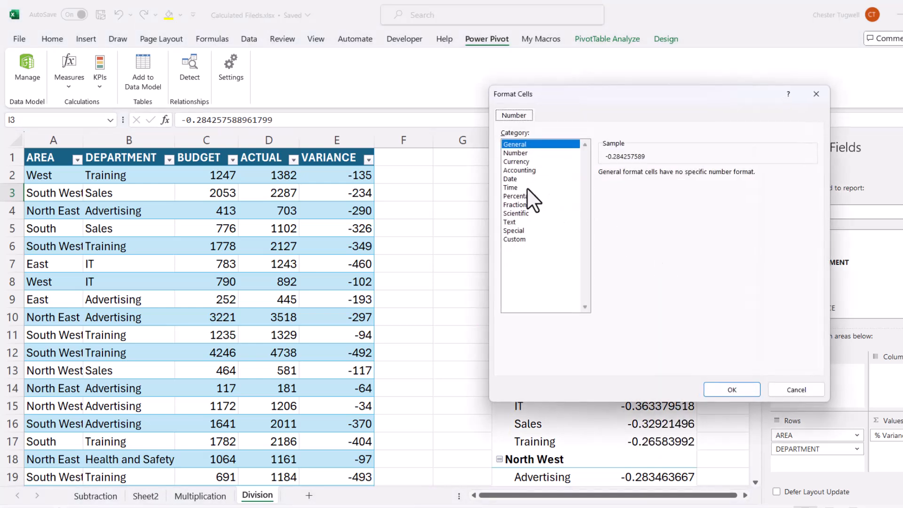
click(523, 196)
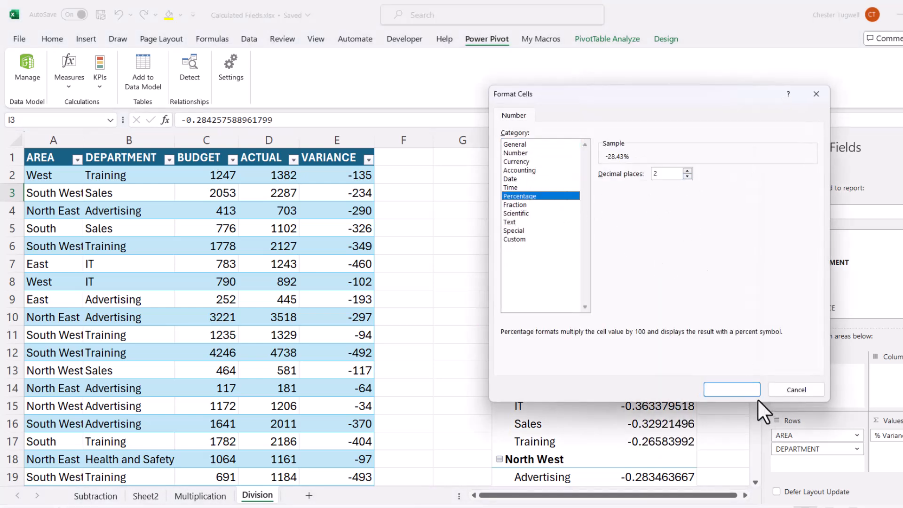
click(732, 390)
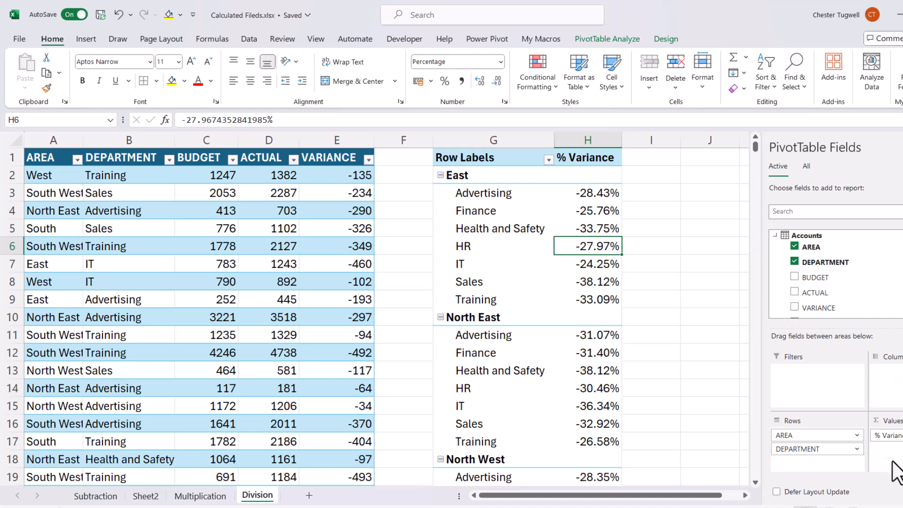
Insert a new column F in the table headed %Var.
click(403, 140)
right_click(403, 140)
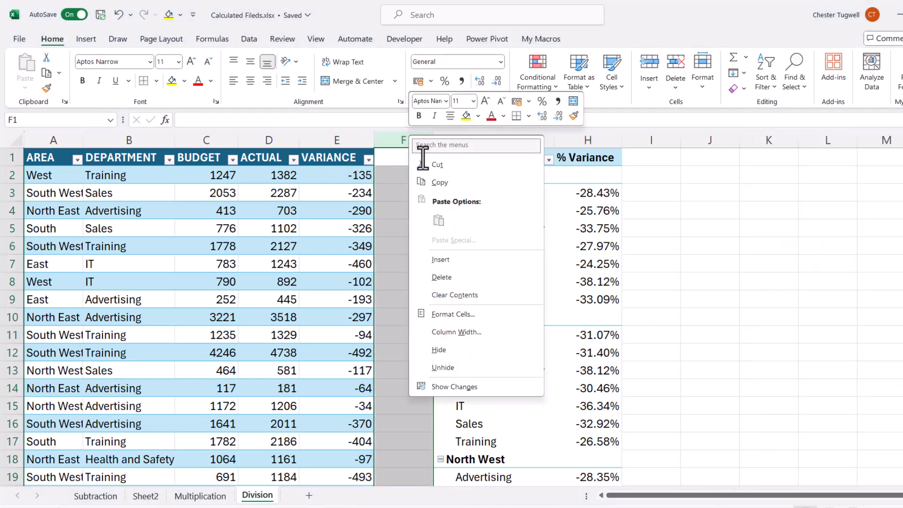
click(448, 261)
click(412, 158)
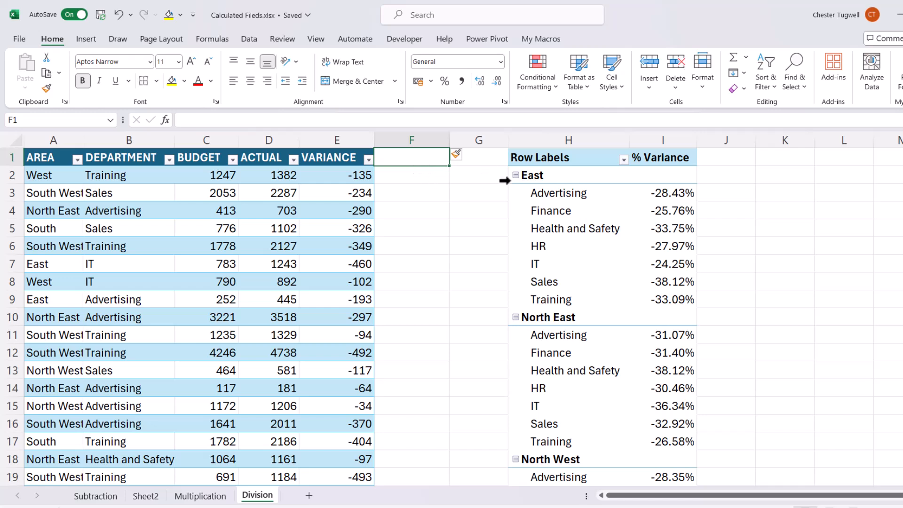
text(%Var)
key(Return)
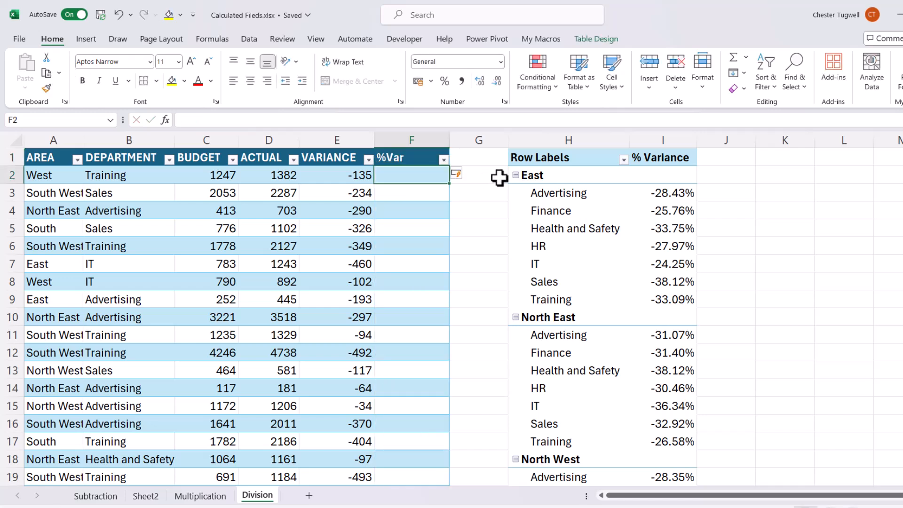
text(=)
click(349, 175)
text([@VARIANCE)
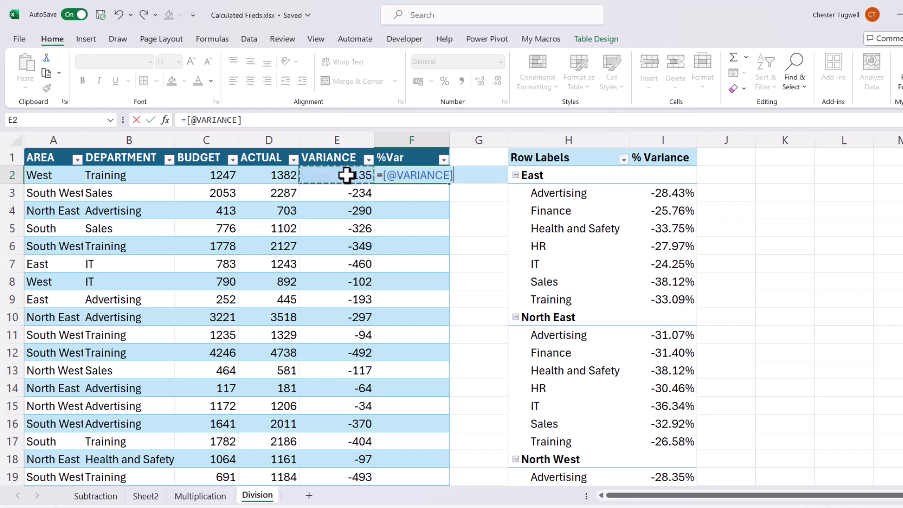
text(/)
click(216, 175)
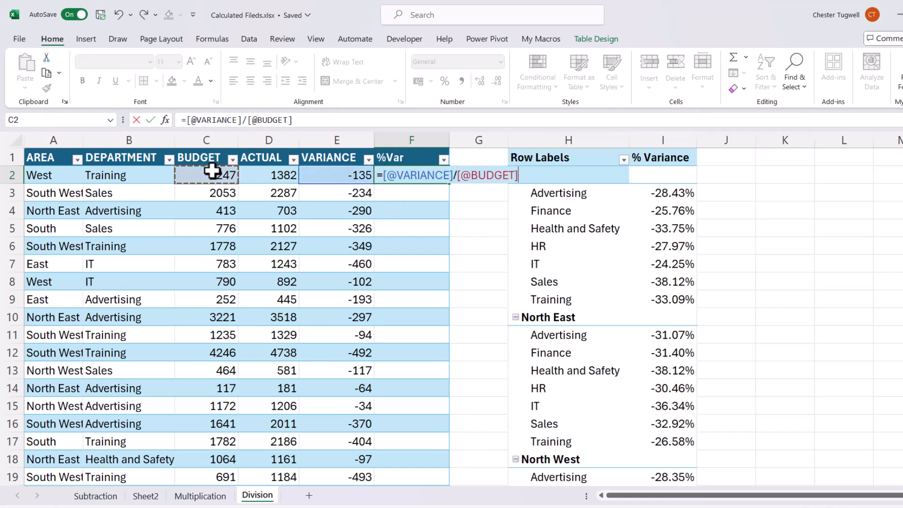
key(ctrl+Return)
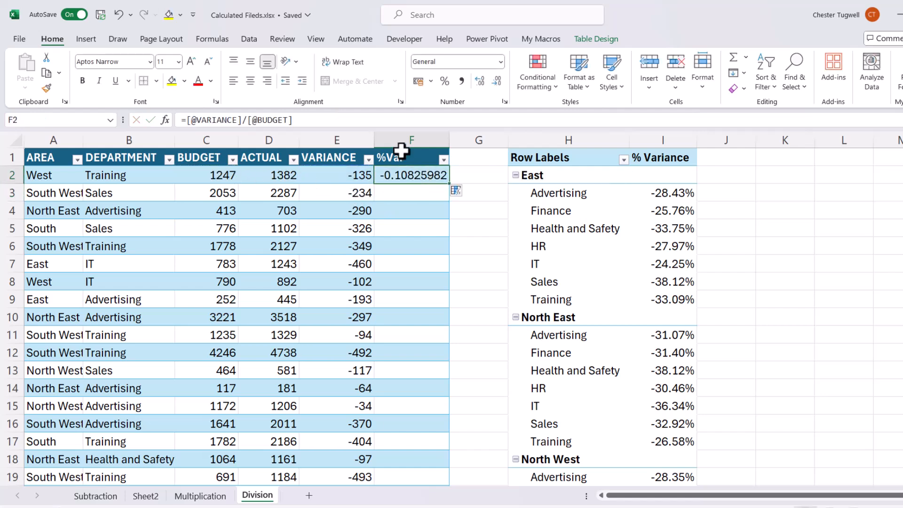
click(444, 82)
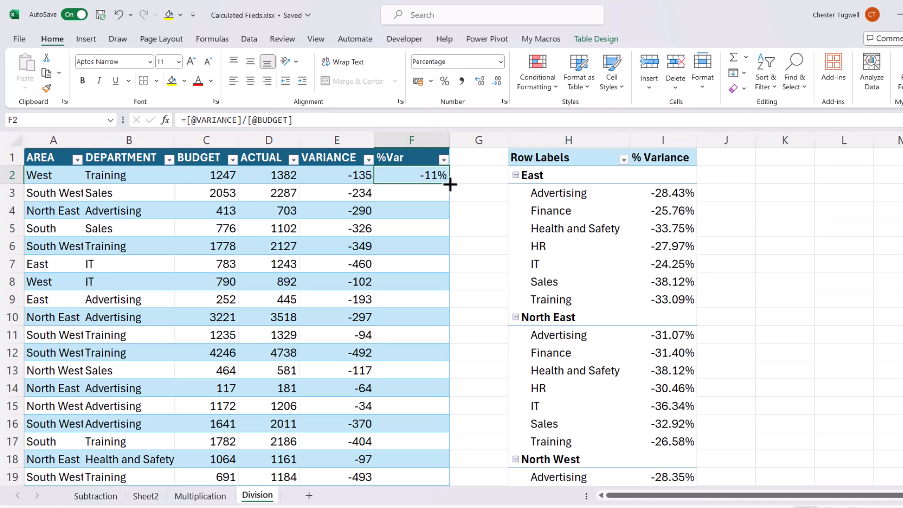
drag(447, 182, 451, 185)
scroll(460, 182, right, 3)
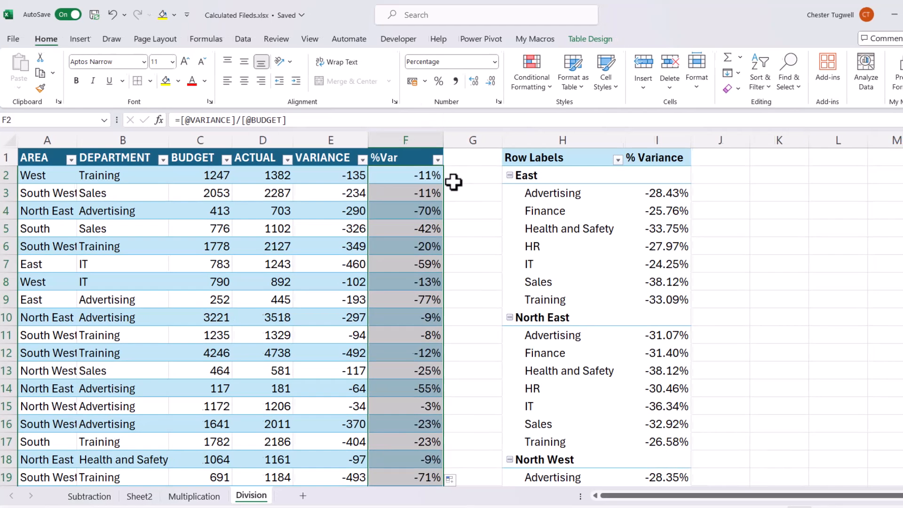
Refresh the pivot table and add %Var to its Values area.
click(561, 205)
scroll(874, 282, down, 2)
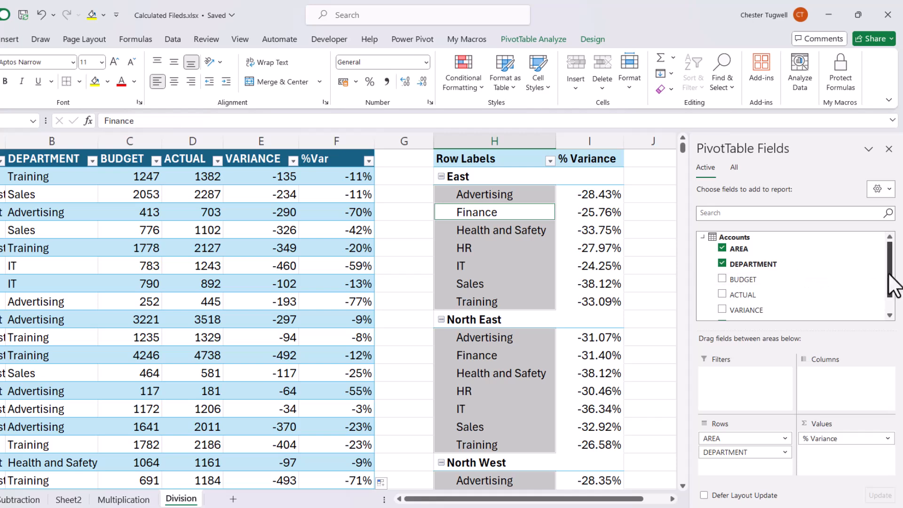
right_click(578, 244)
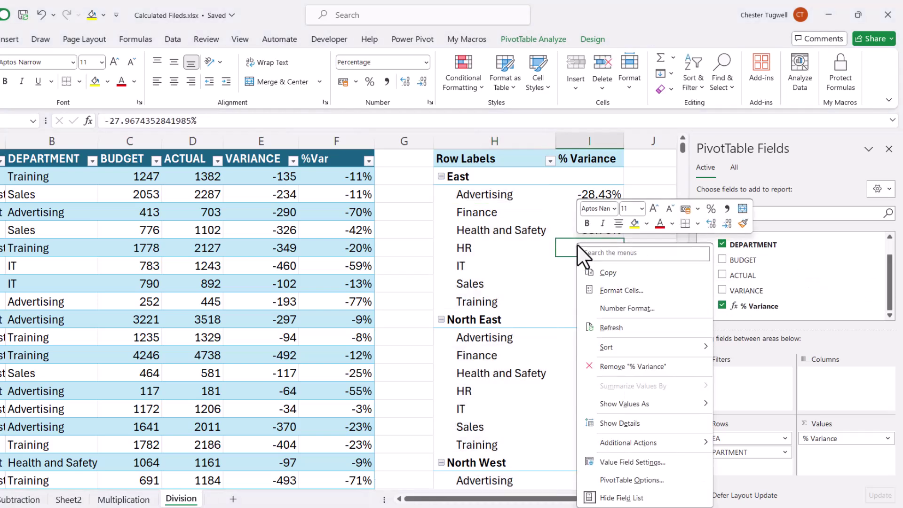
click(611, 328)
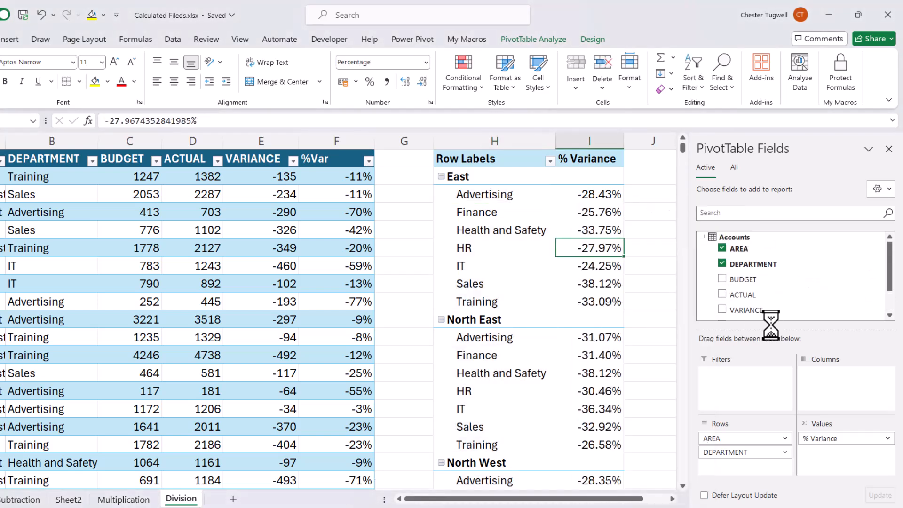
drag(891, 254, 885, 303)
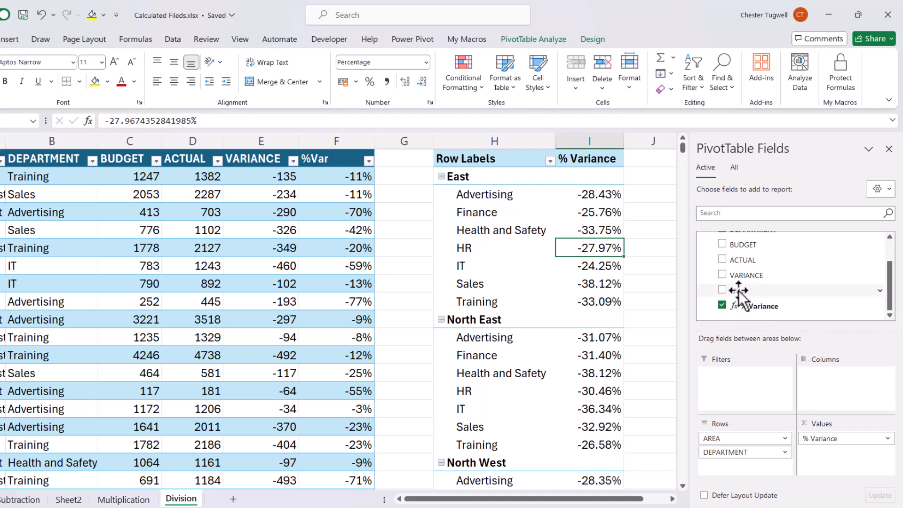
drag(739, 291, 829, 462)
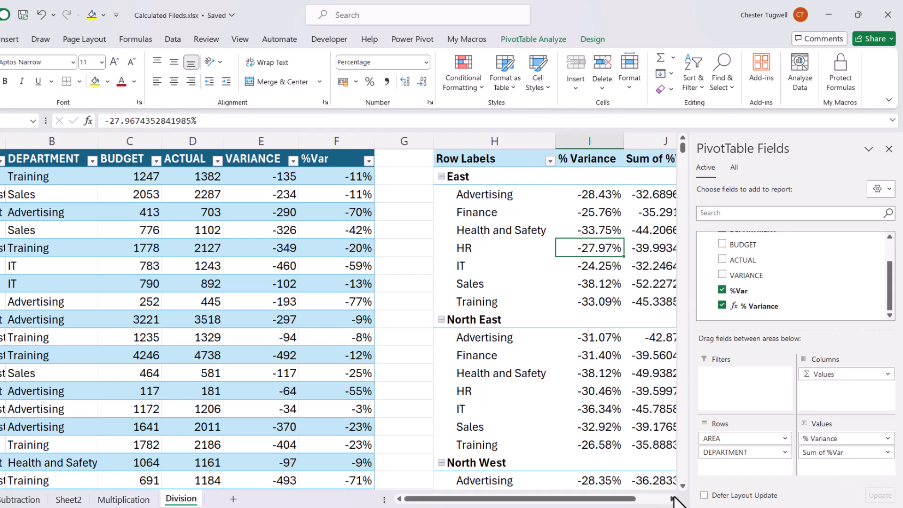
click(672, 500)
Summarize %Var by Average and format the averages as percentages.
right_click(519, 196)
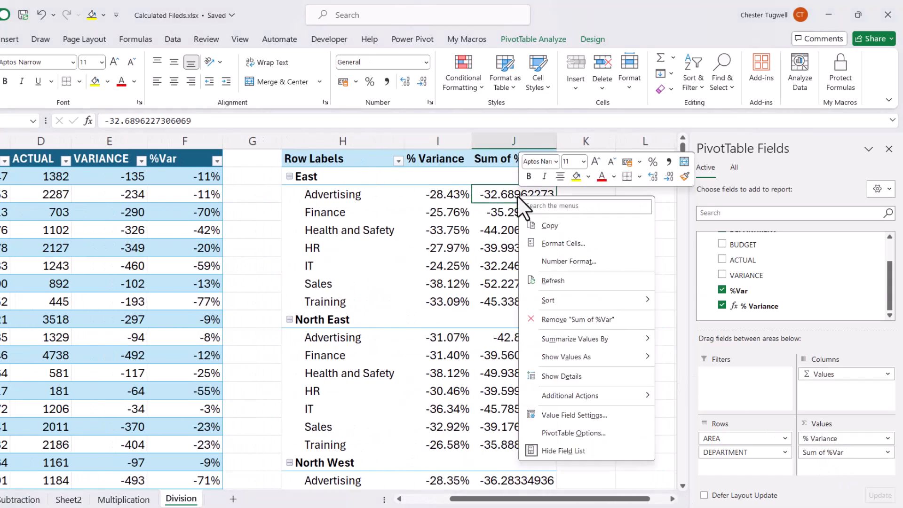
mouse_move(574, 338)
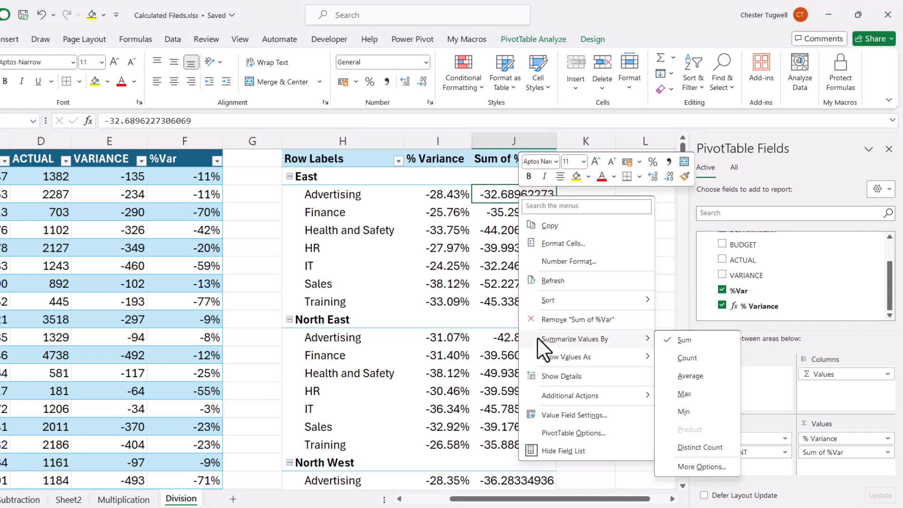
click(688, 377)
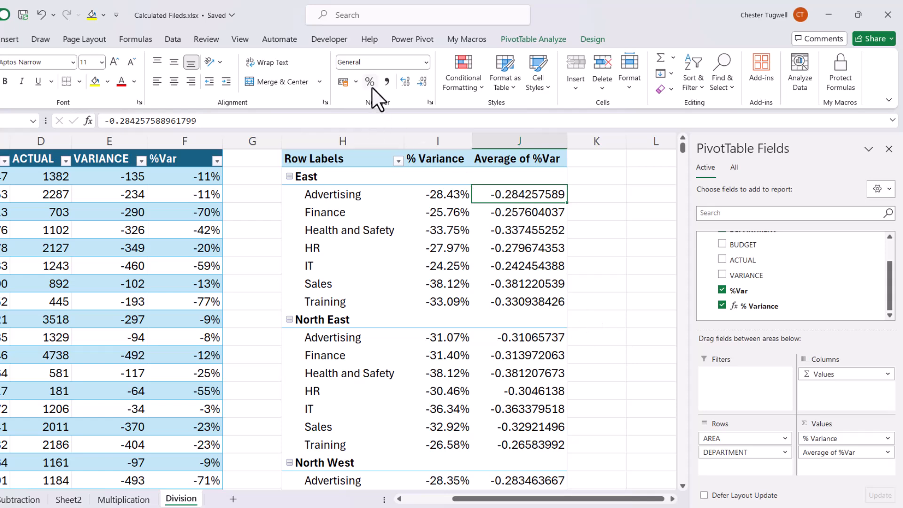
right_click(547, 194)
click(601, 267)
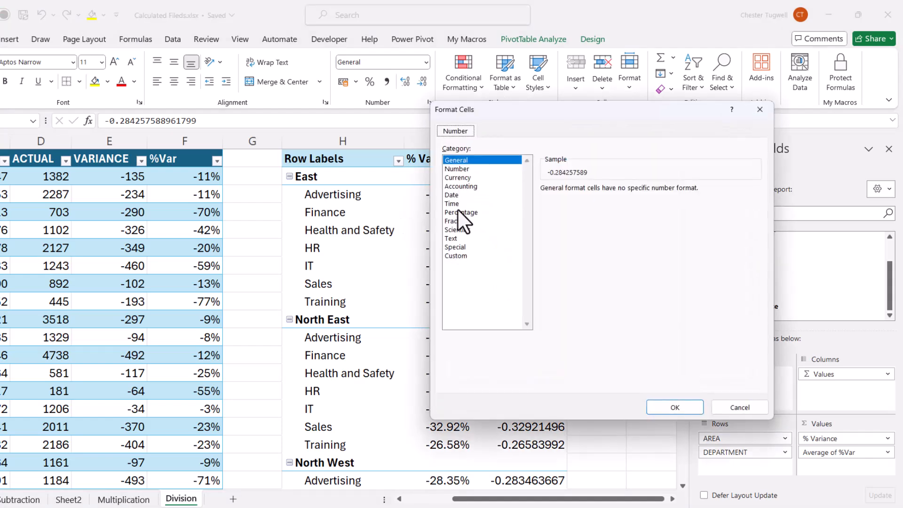
click(460, 212)
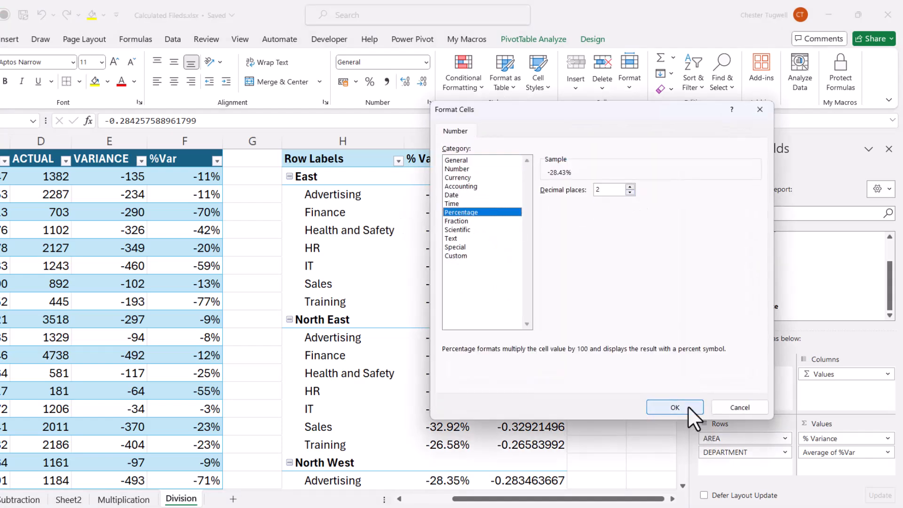
click(675, 407)
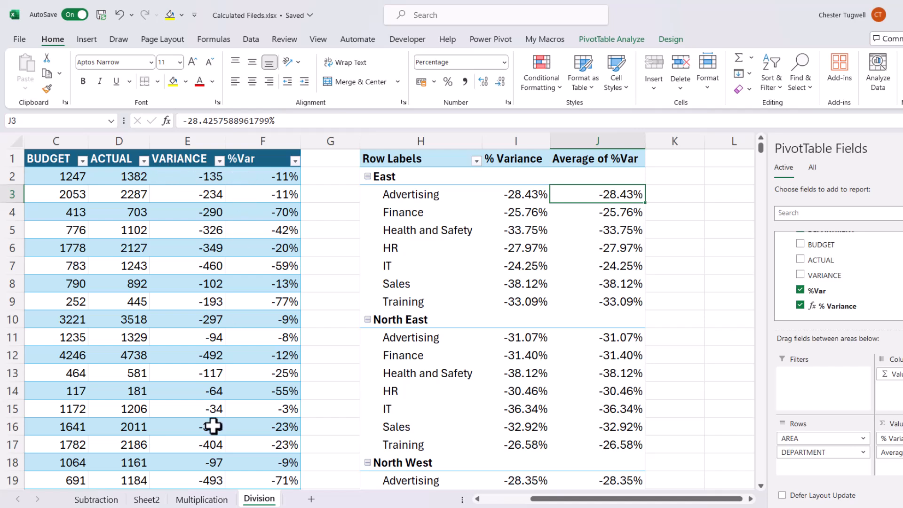
On the Multiplication sheet, start a new calculated field from PivotTable Analyze.
click(202, 499)
scroll(378, 351, up, 1)
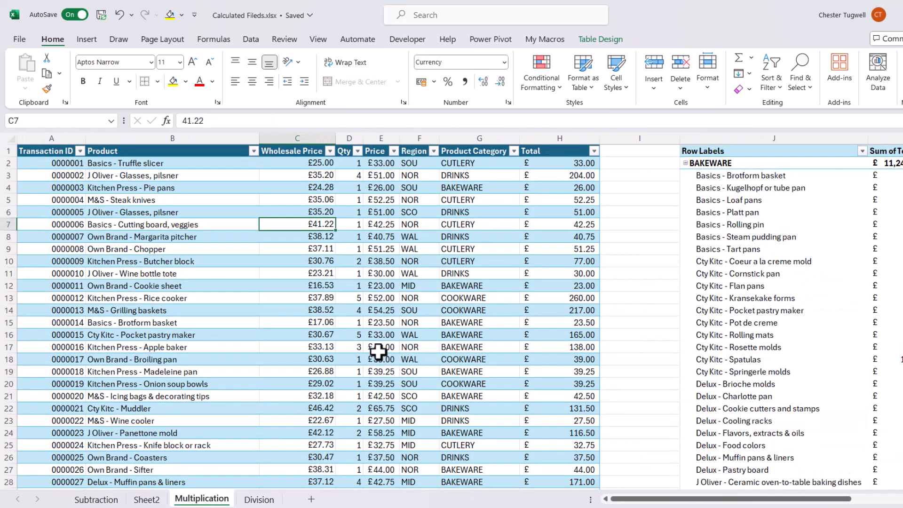
scroll(378, 351, right, 5)
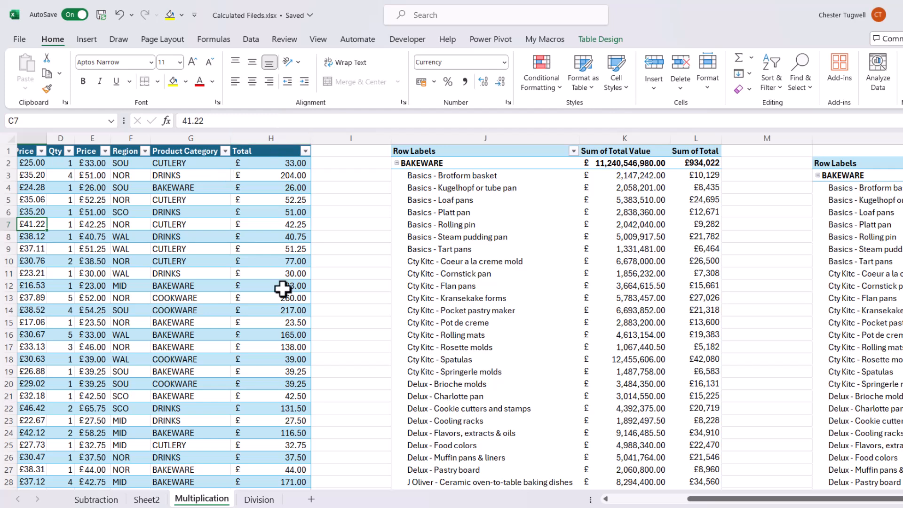
click(619, 189)
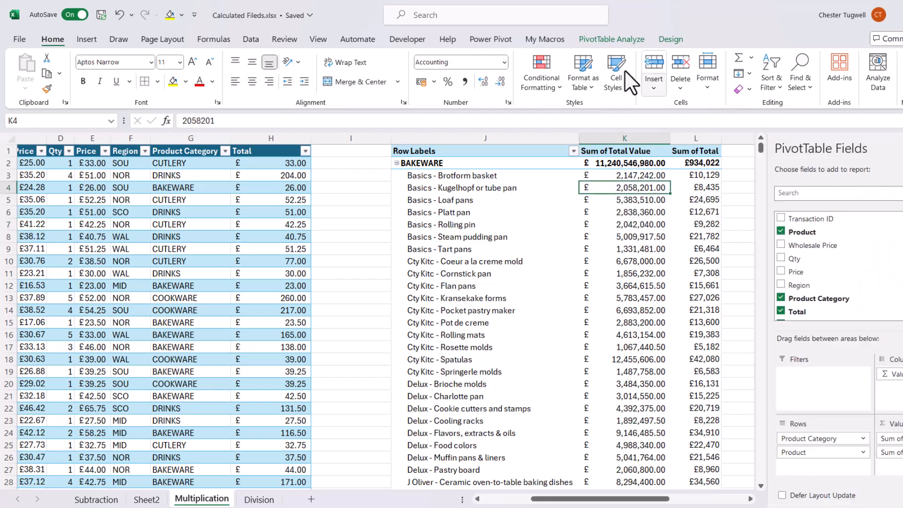
click(606, 39)
click(668, 81)
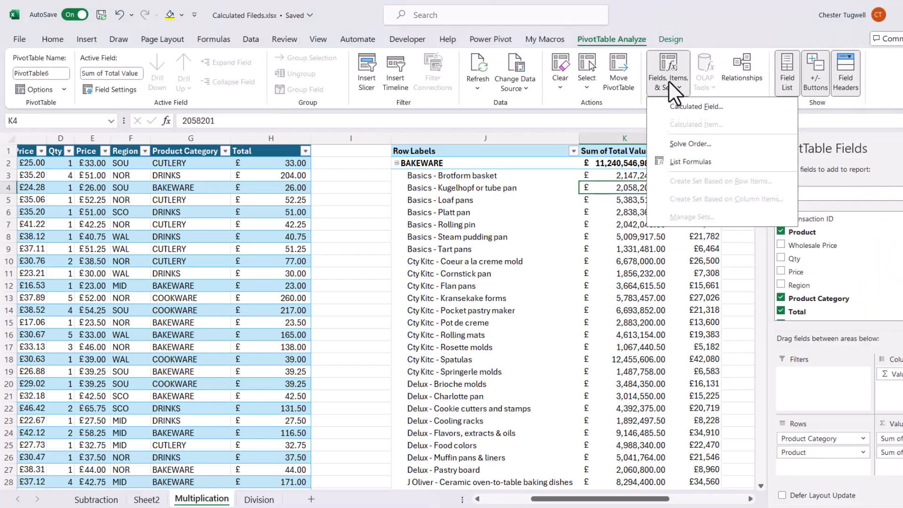
click(695, 106)
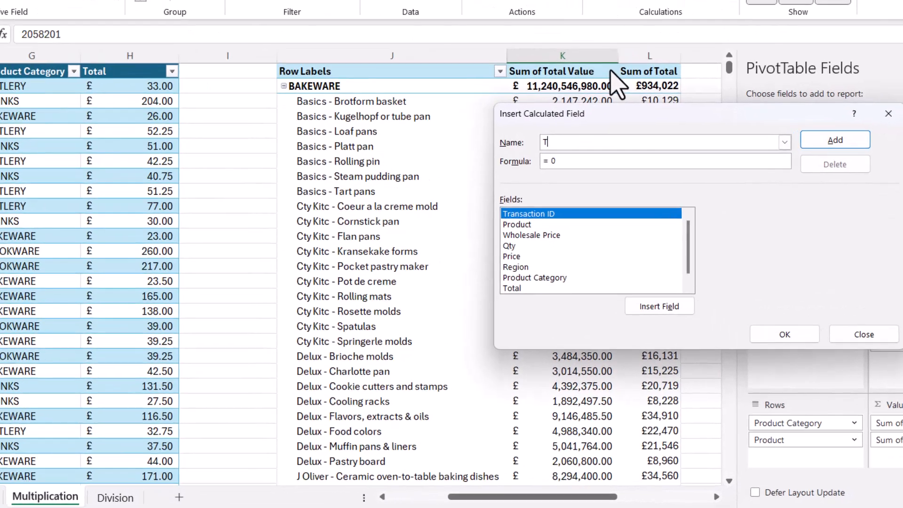
text(Total Exc VAT)
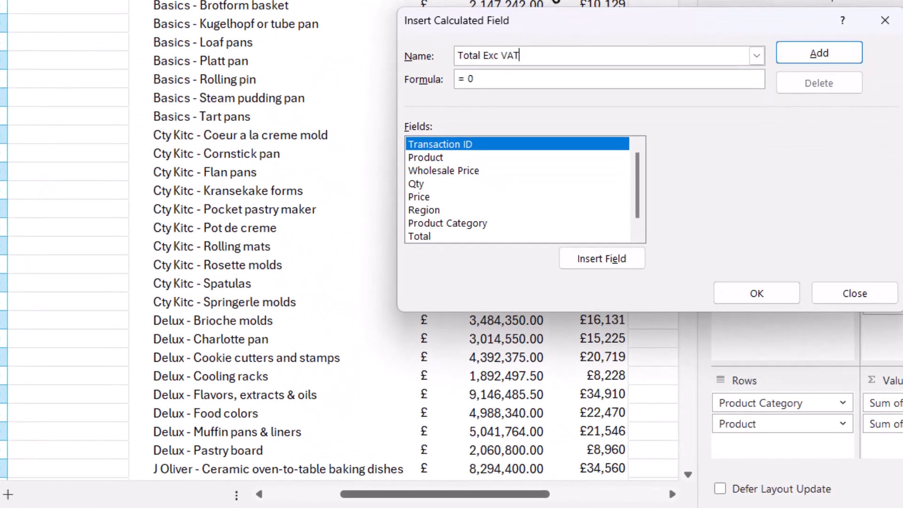
Define the Total Exc VAT field as =Total/1.2 and add it to the pivot.
click(494, 79)
key(BackSpace)
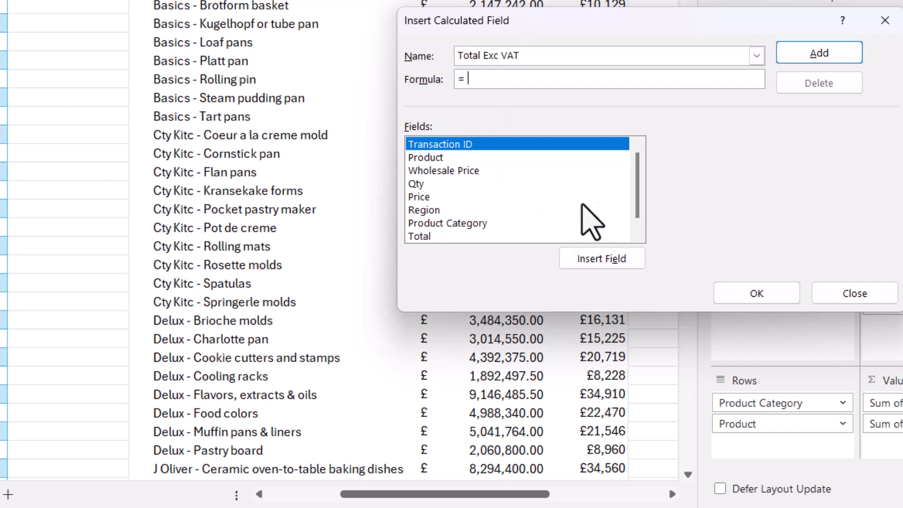
scroll(643, 209, down, 1)
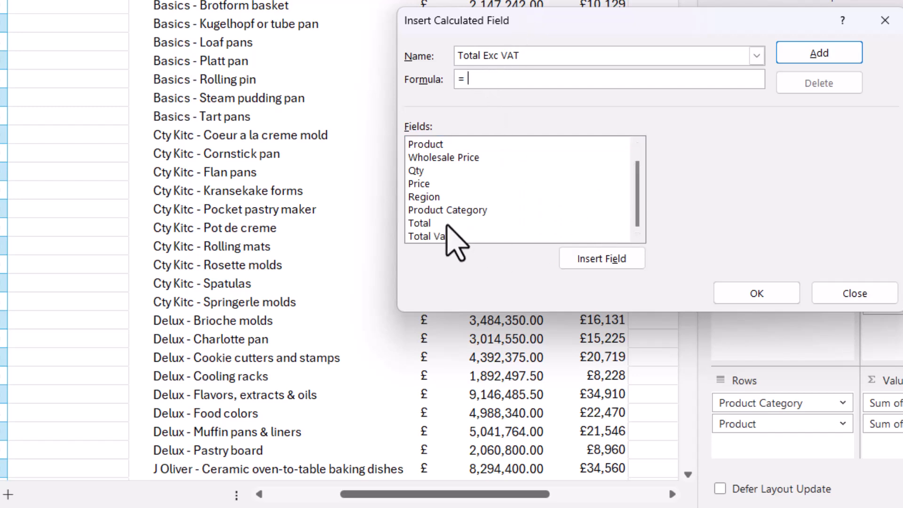
click(449, 223)
double_click(448, 225)
text(Total/1.2)
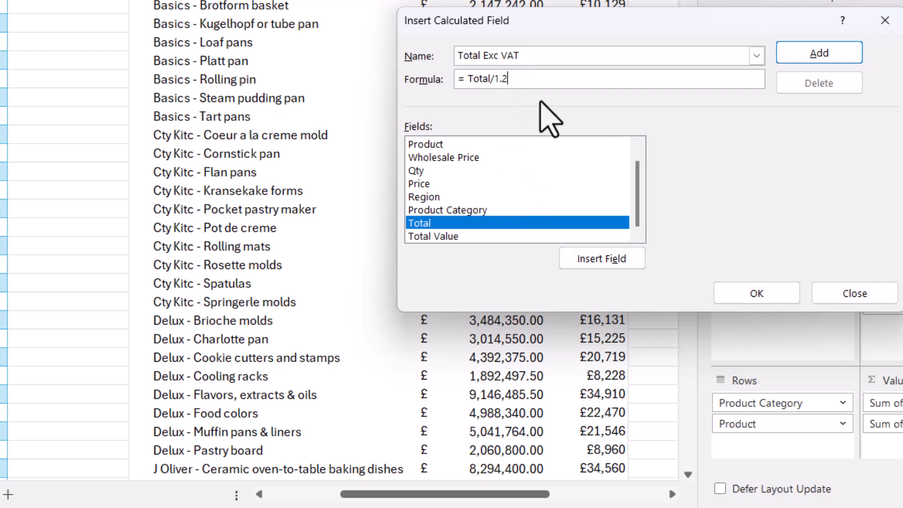
click(756, 293)
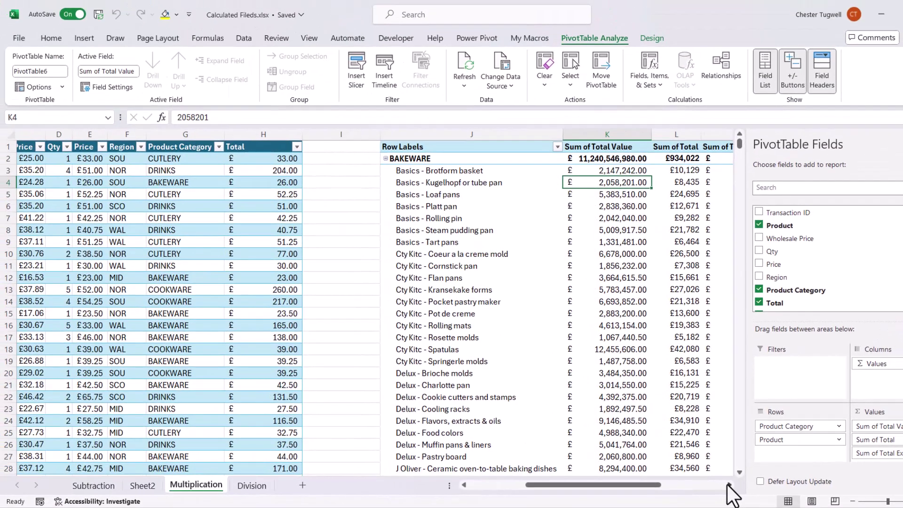
click(729, 485)
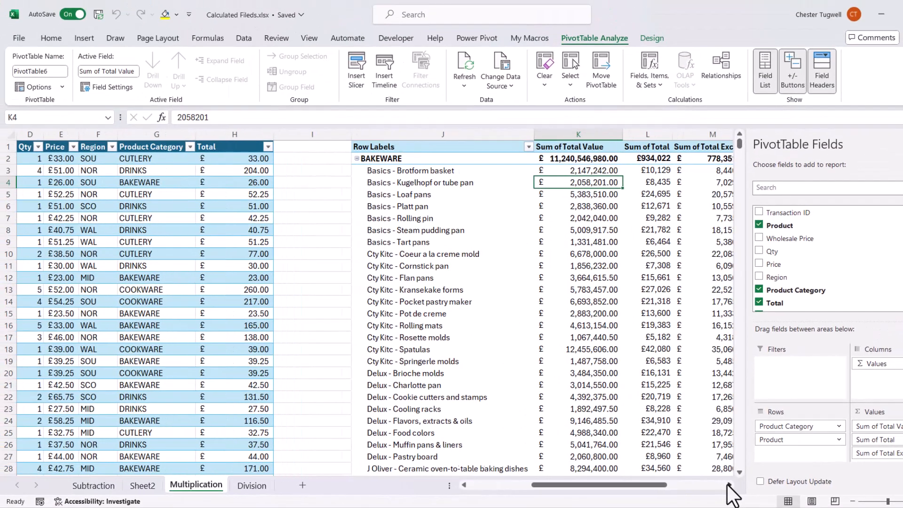
click(728, 485)
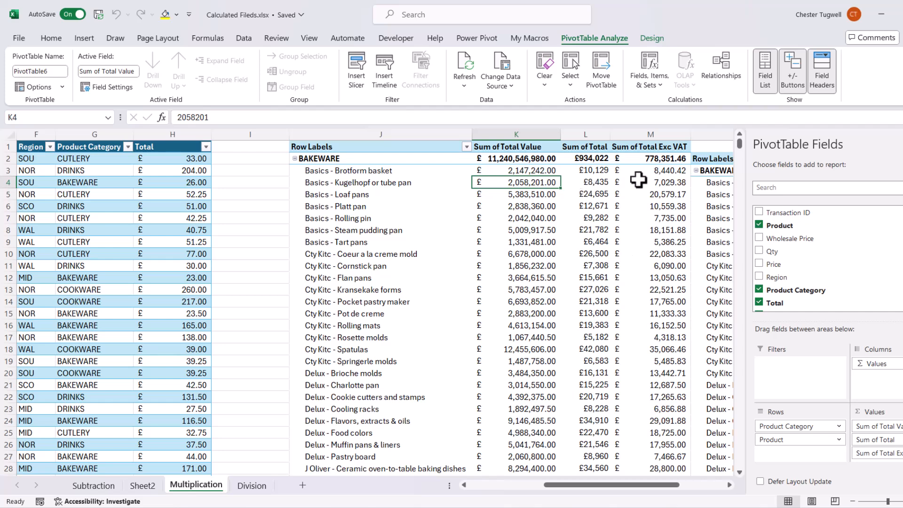